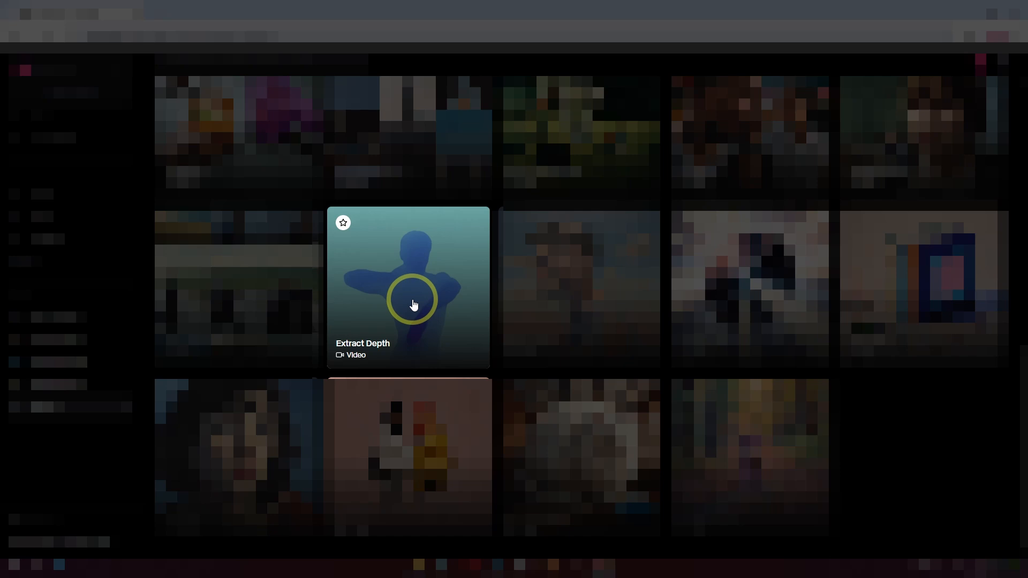
Open the Extract Depth tool, load the hallway video "Timeline 1.mp4 (1)" and process its depth map
click(414, 304)
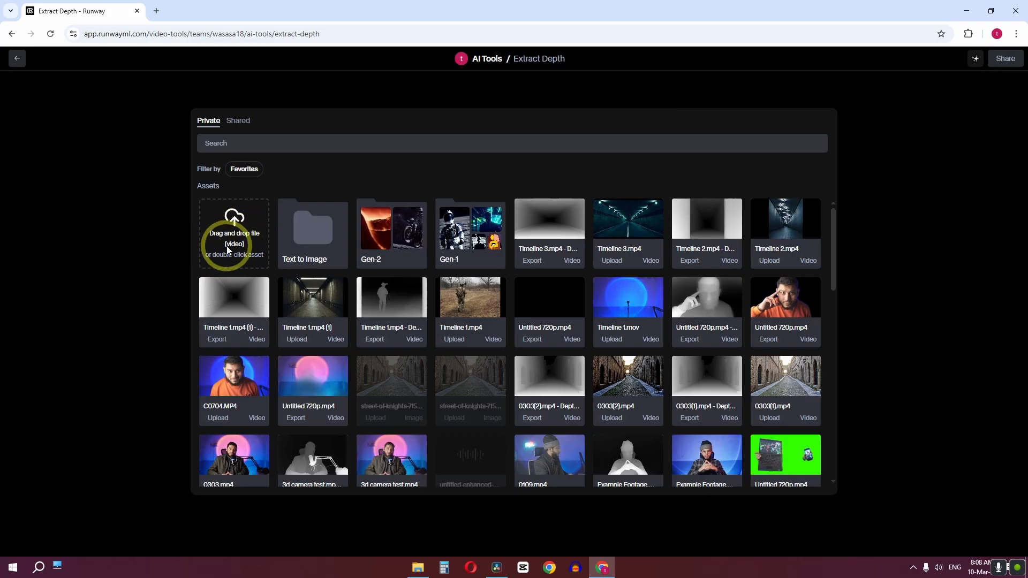
double_click(313, 297)
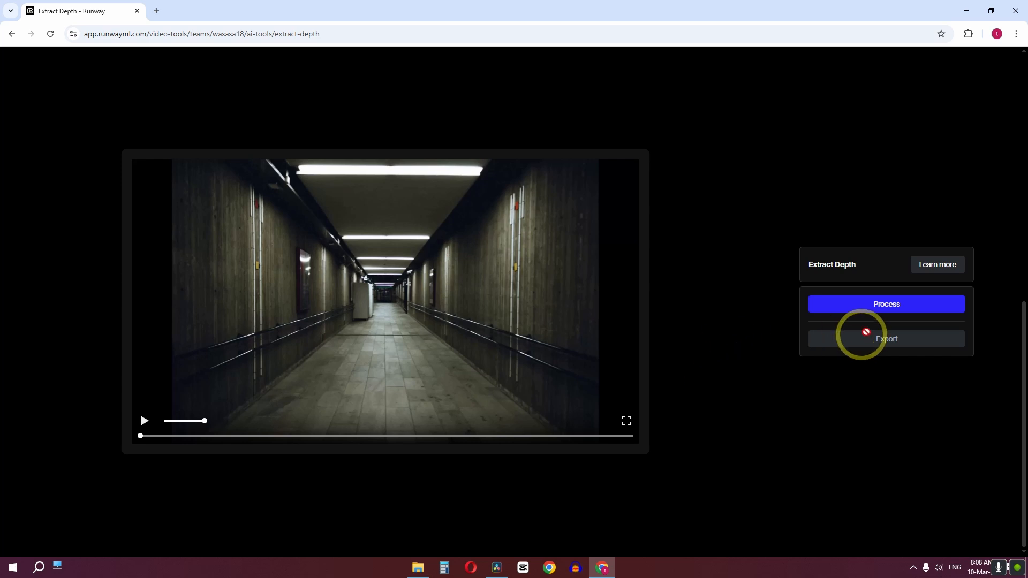
click(875, 305)
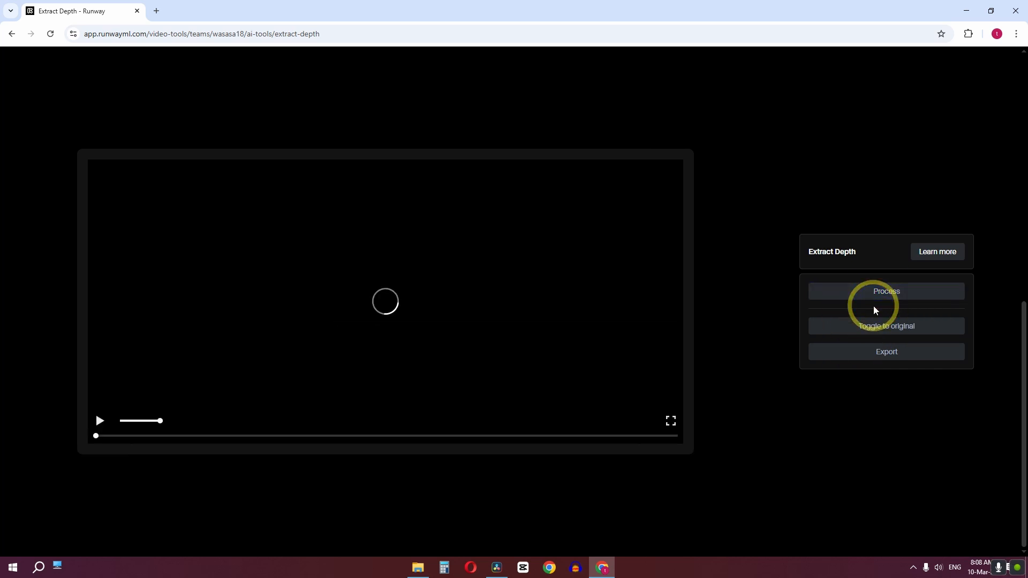
Export the depth video as MP4 at 720p and download it from the assets
click(903, 362)
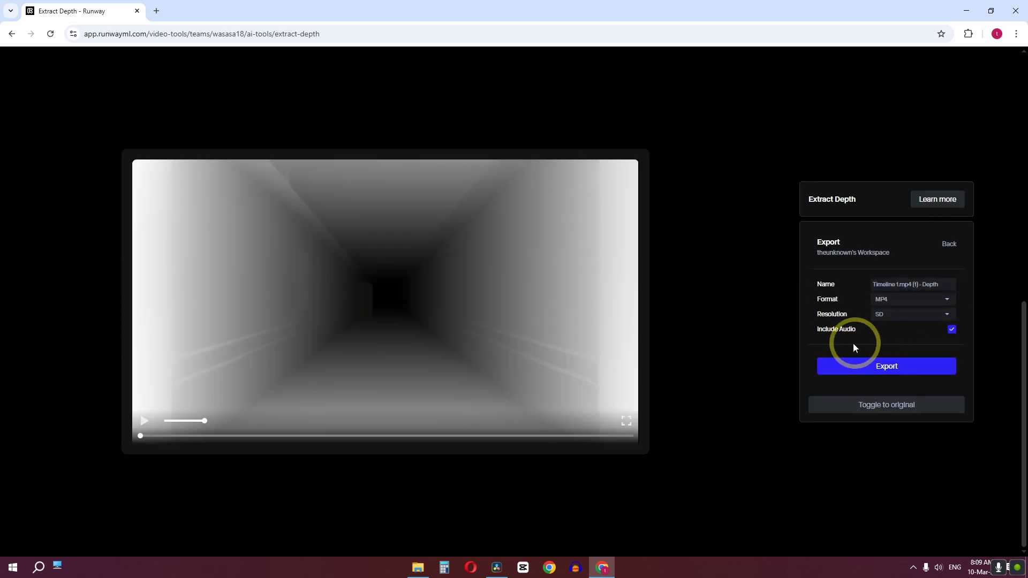
click(883, 300)
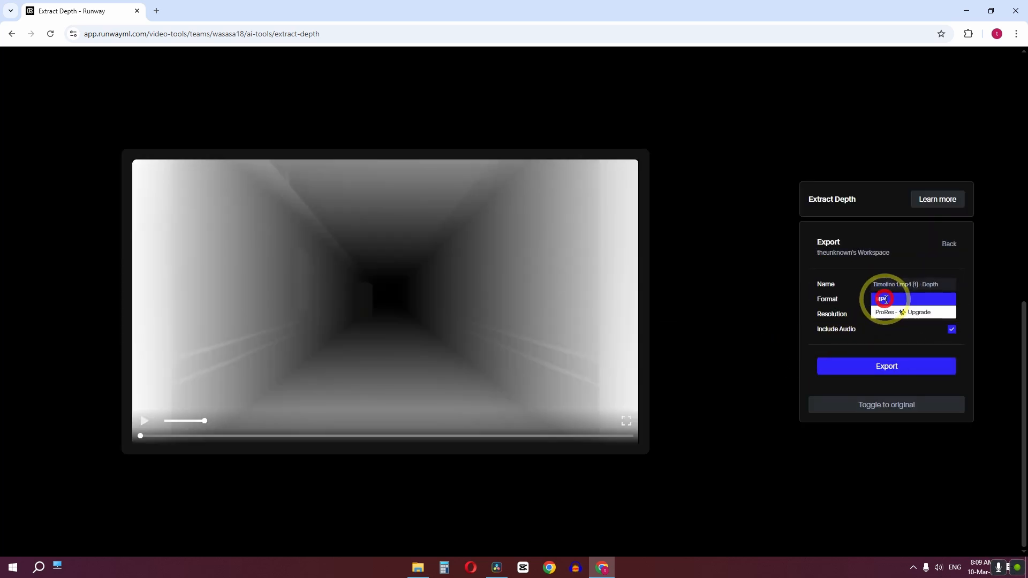
click(841, 299)
click(915, 313)
click(907, 329)
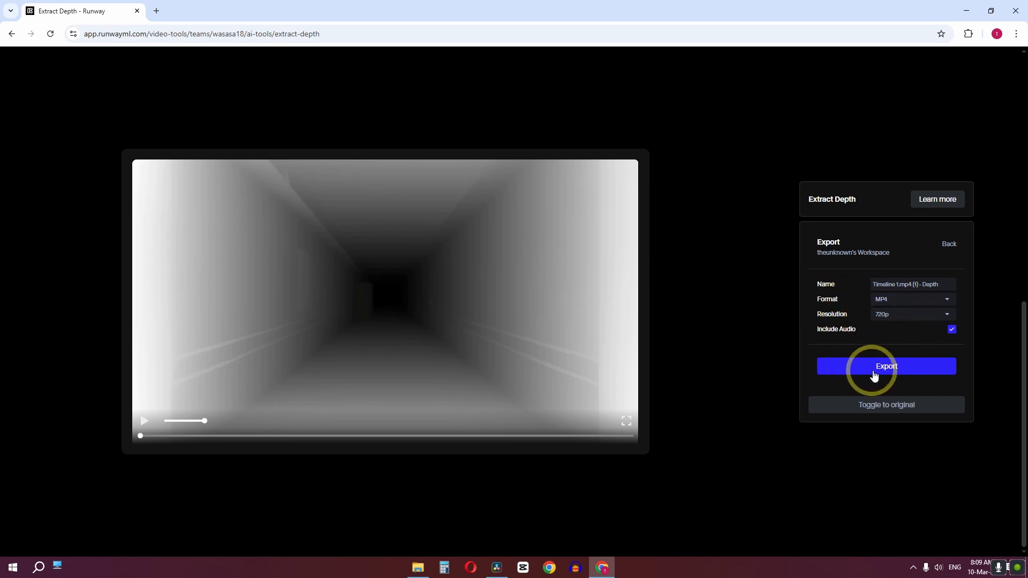
click(897, 371)
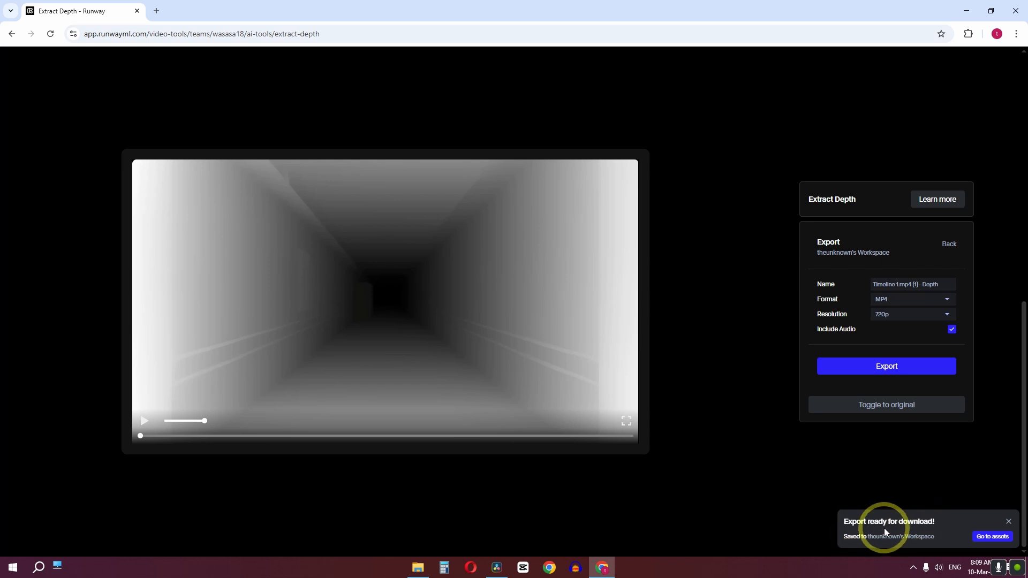
click(1005, 538)
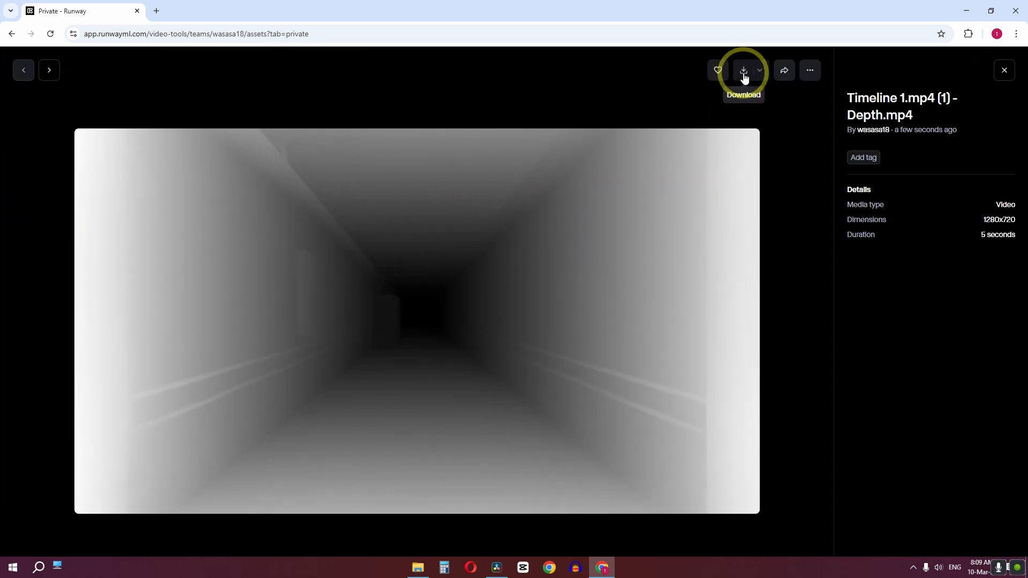
click(744, 75)
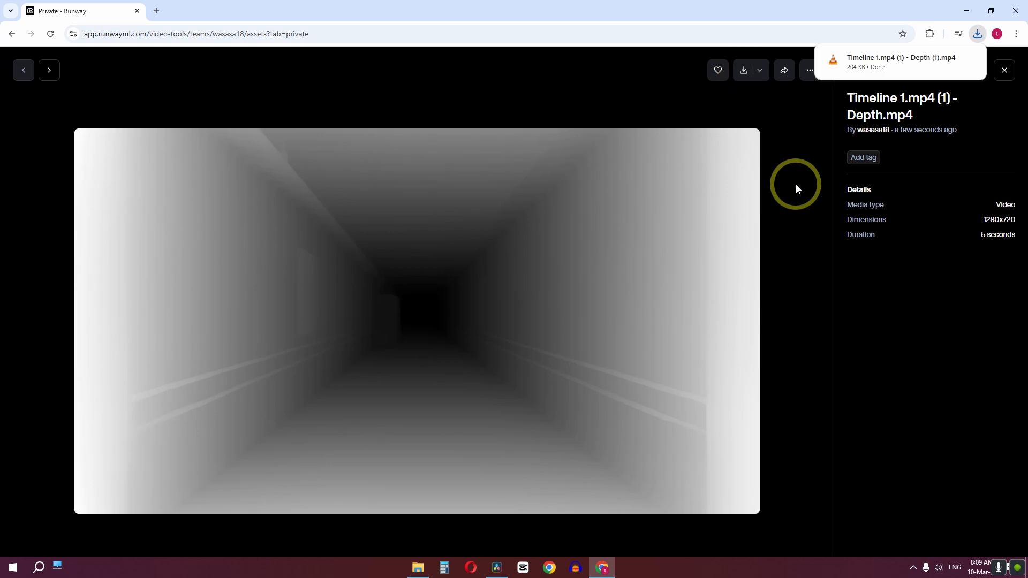
Switch to DaVinci Resolve and place the depth clip on track V2 above the hallway image at the timeline start
click(1024, 10)
click(449, 548)
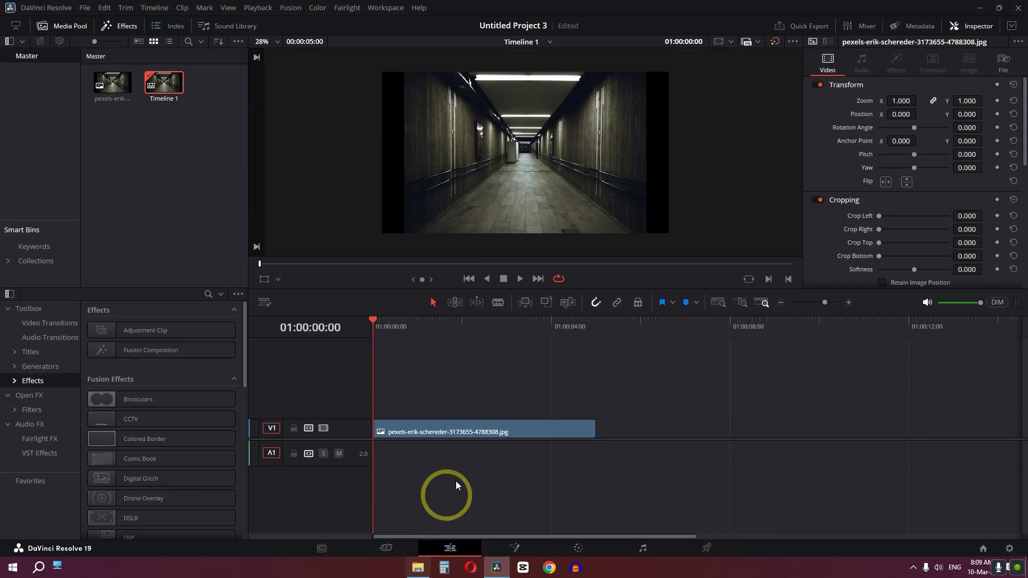
click(218, 86)
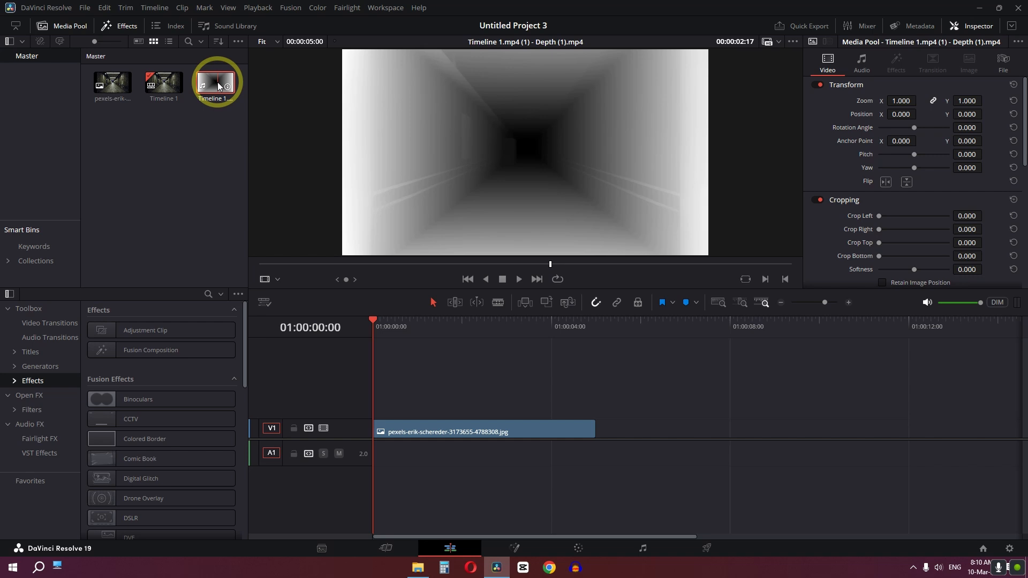
drag(218, 86, 367, 406)
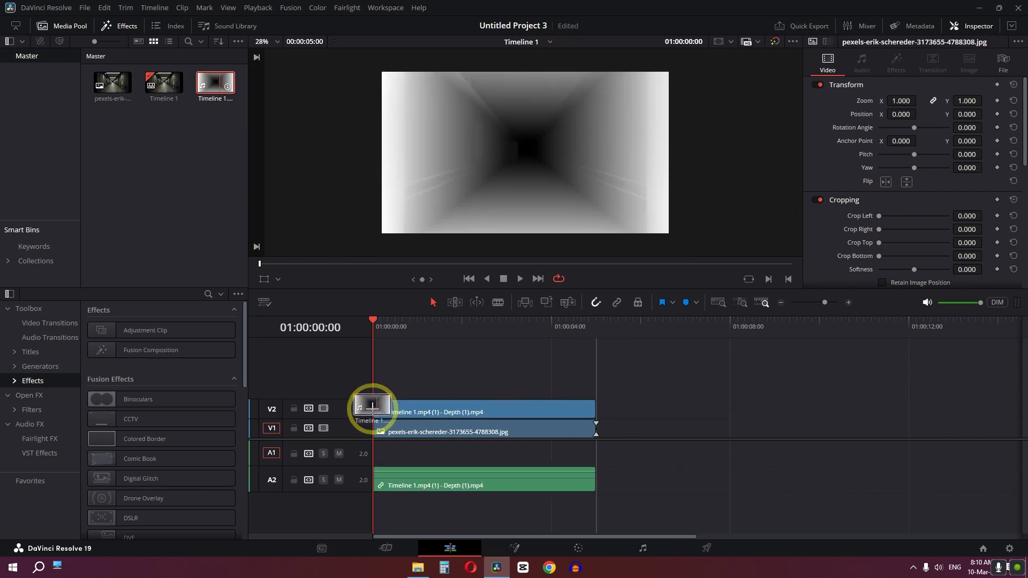
Delete only the depth clip's audio from track A2
click(588, 417)
click(479, 487)
key(Delete)
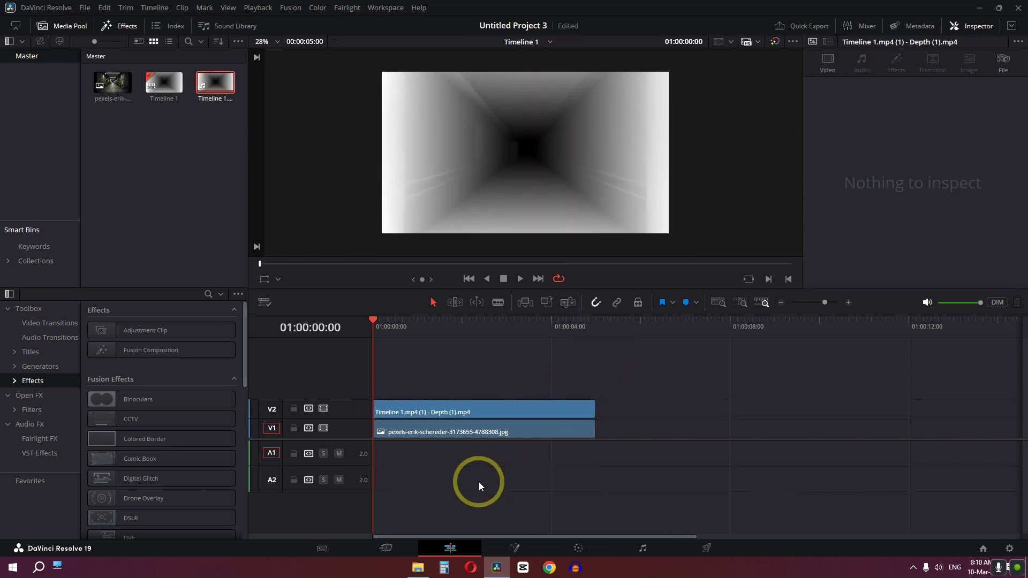
Combine the hallway image and depth clip into a new Fusion clip and open it on the Fusion page
drag(664, 381, 386, 439)
right_click(427, 428)
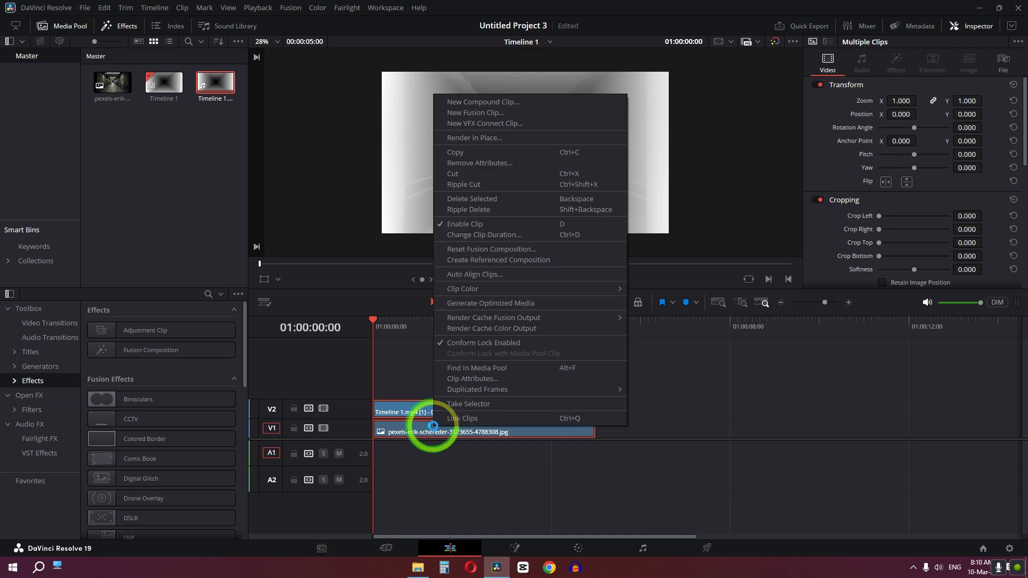
click(469, 112)
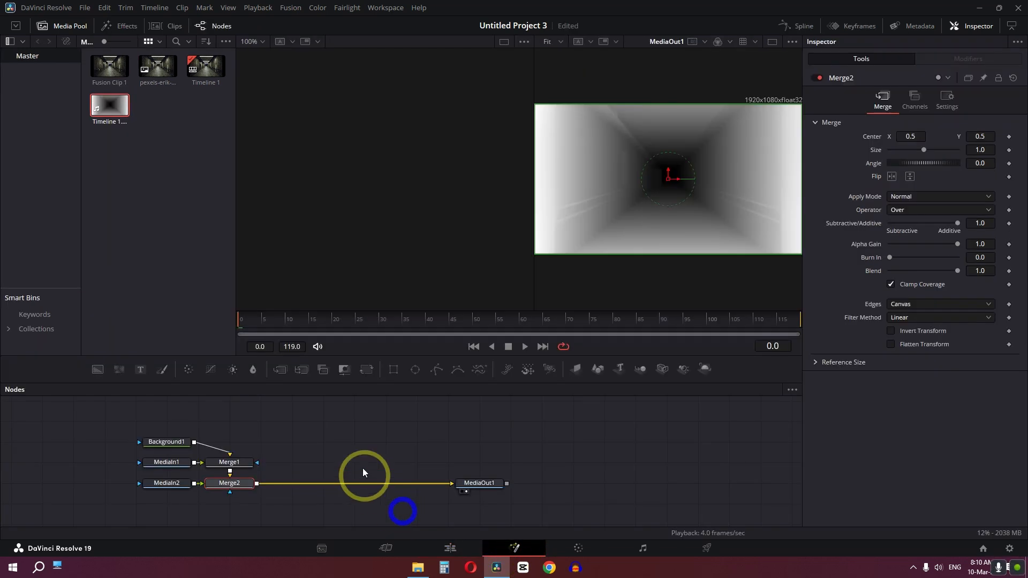
Delete the Merge1, Merge2 and Background1 nodes from the composition
drag(216, 427, 245, 500)
key(Delete)
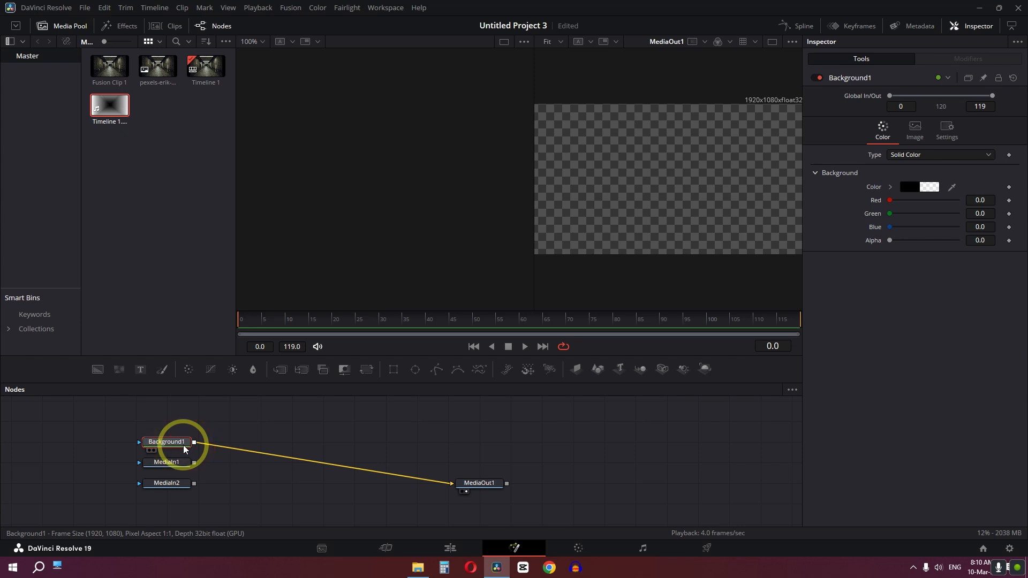
key(Delete)
Preview MediaIn1 and MediaIn2 one after the other in the first viewer to identify the image and the depth map
click(174, 463)
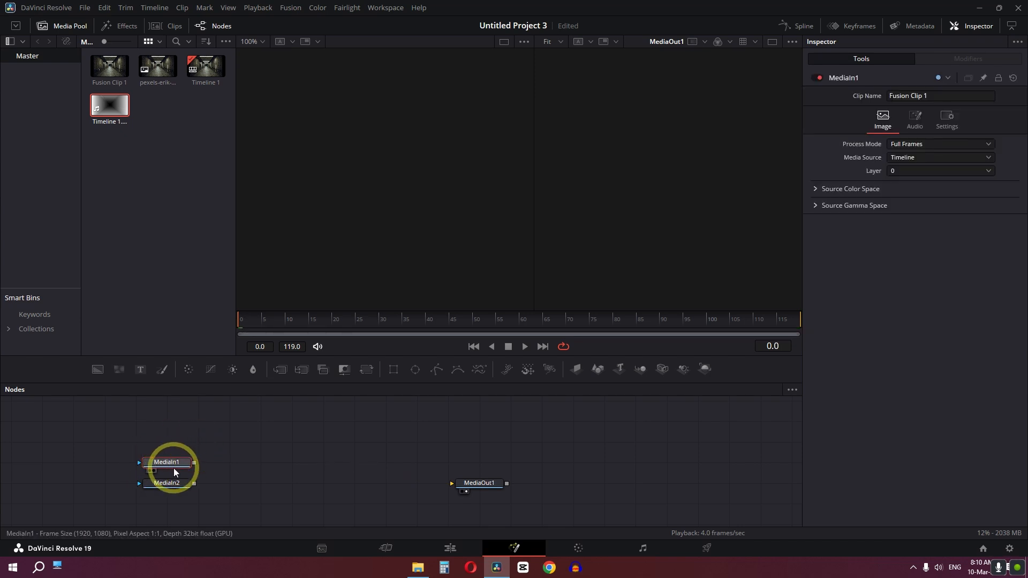
key(1)
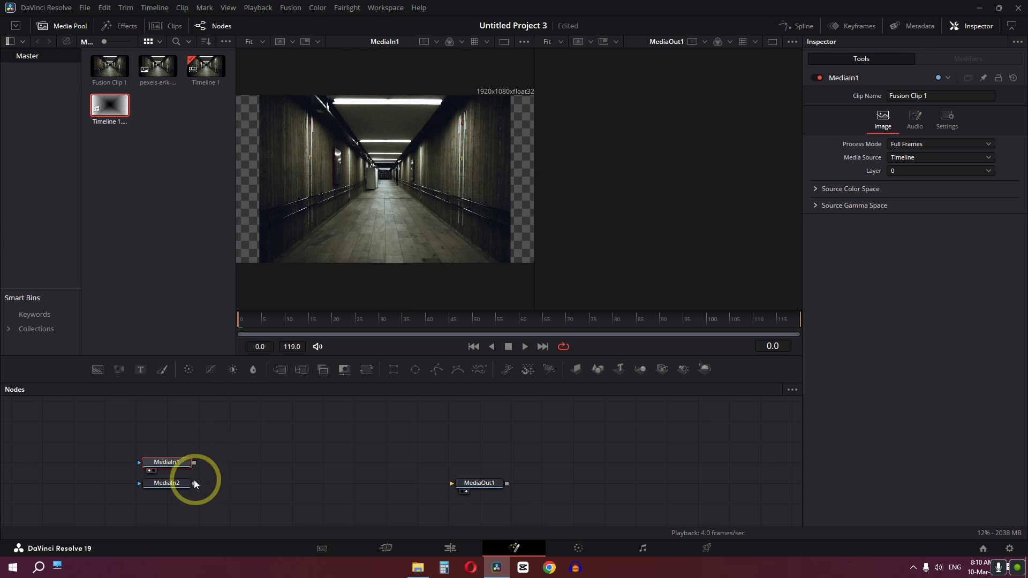
click(185, 485)
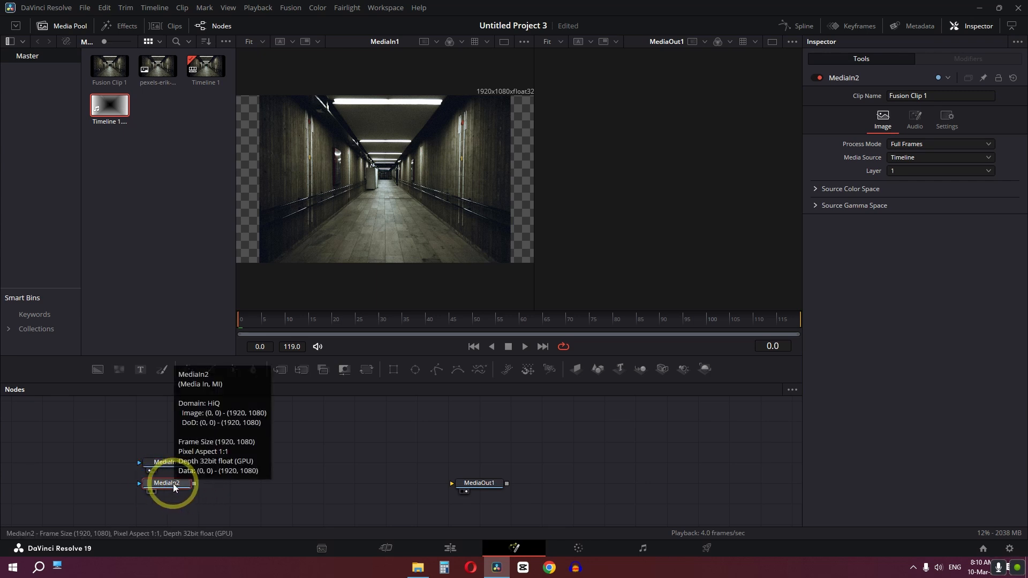
key(1)
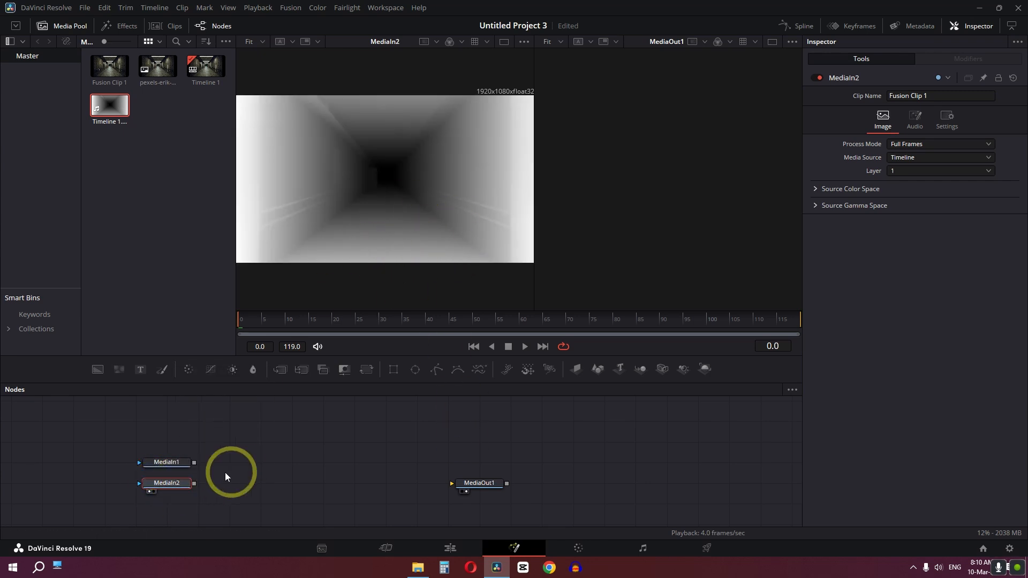
Add an Image Plane 3D node fed by MediaIn1 and show it in the first viewer
drag(253, 473, 264, 471)
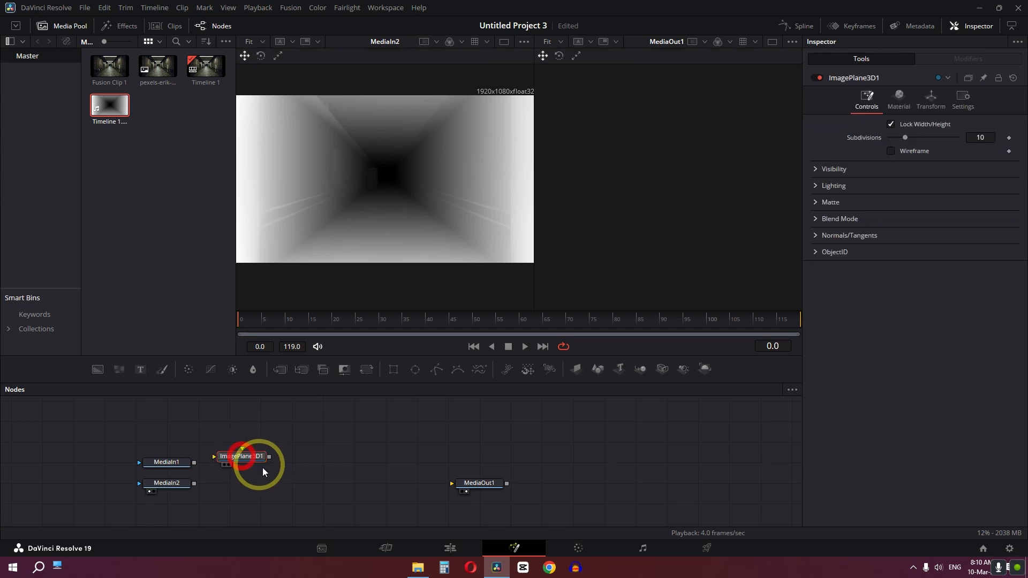
drag(195, 464, 241, 461)
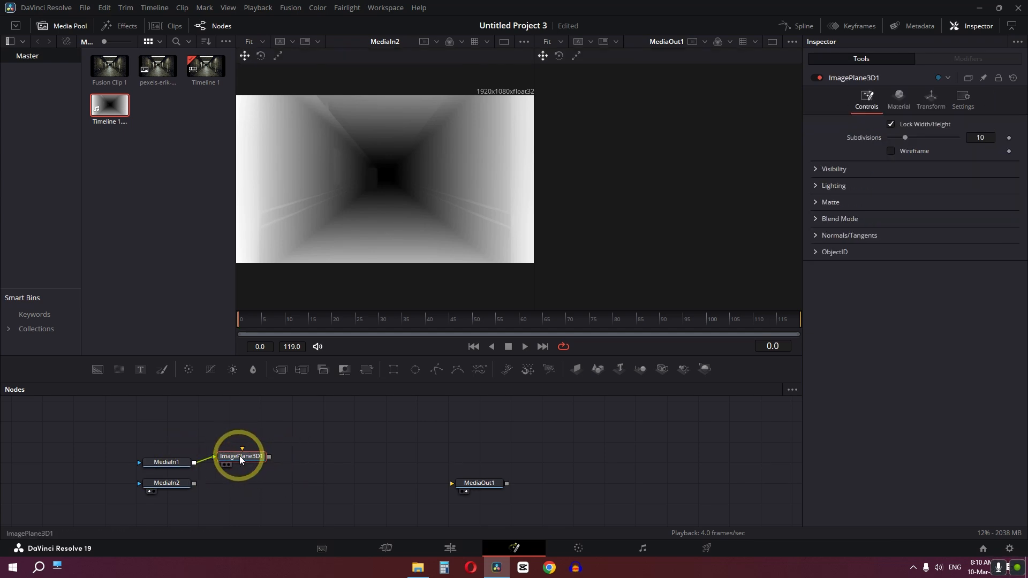
key(1)
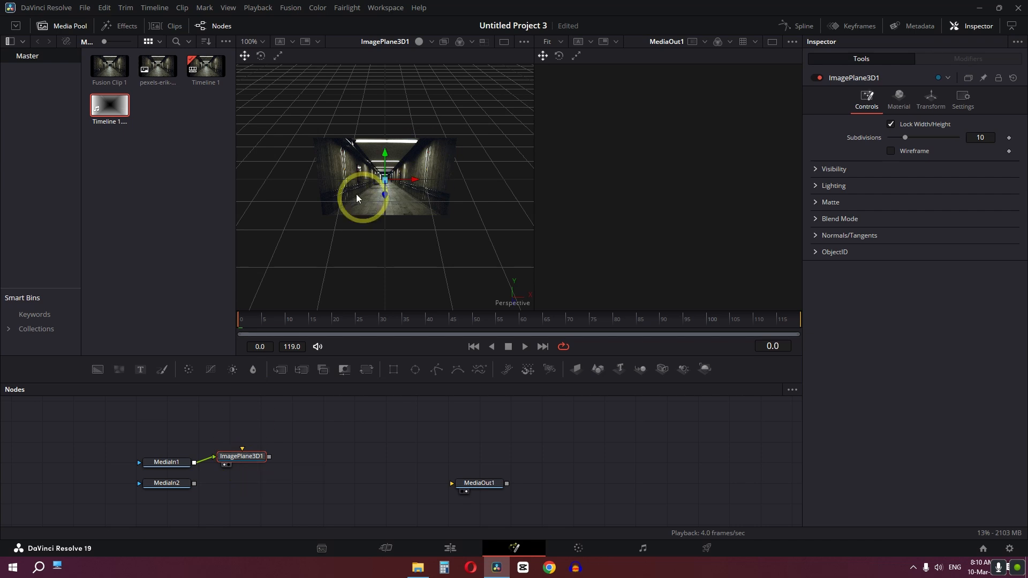
drag(357, 196, 331, 237)
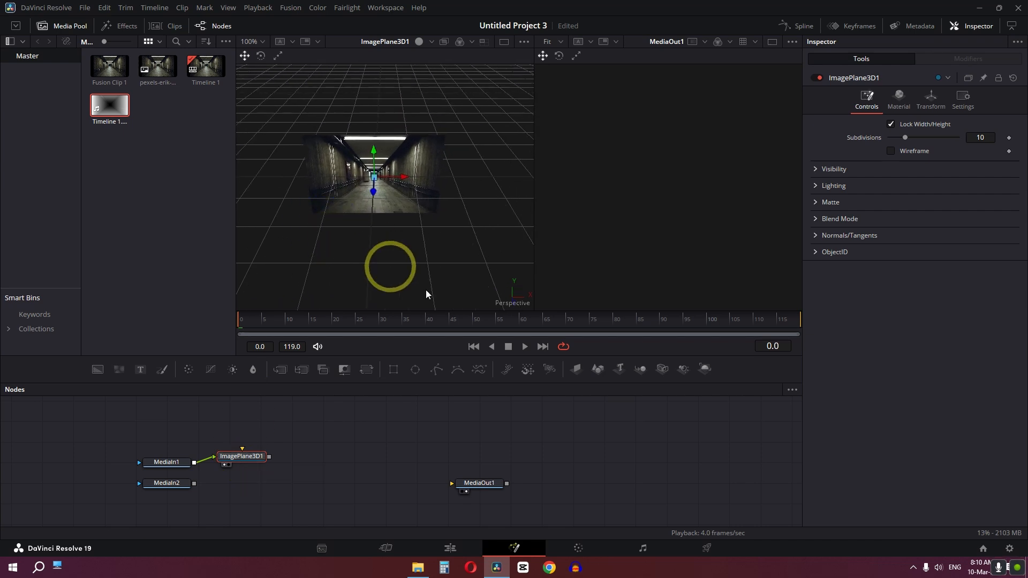
Add a Renderer 3D node, connect it to MediaOut1 and space the two nodes out along the chain
drag(704, 369, 473, 439)
drag(382, 456, 381, 455)
drag(480, 485, 543, 457)
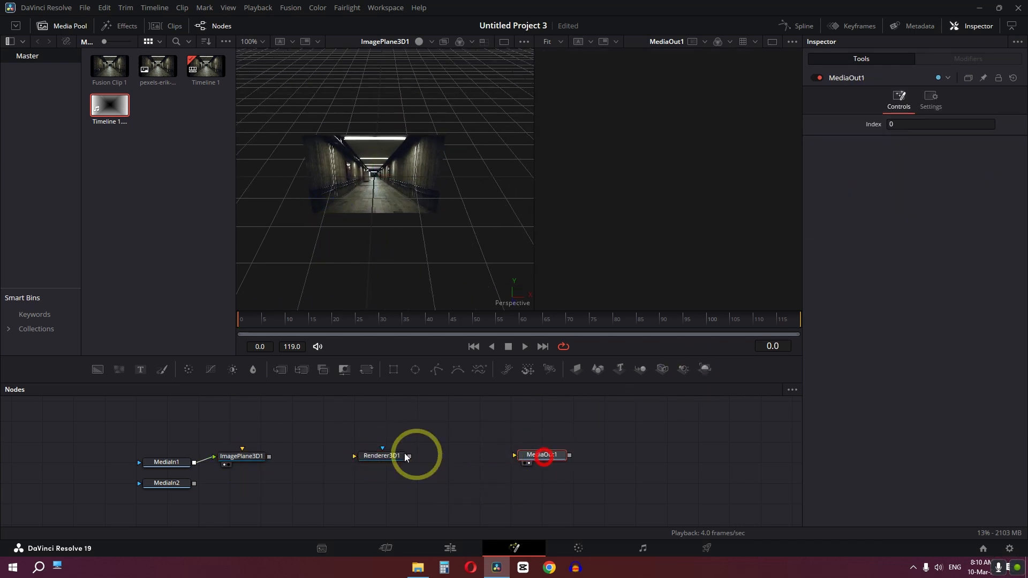
drag(409, 456, 530, 455)
drag(382, 456, 441, 455)
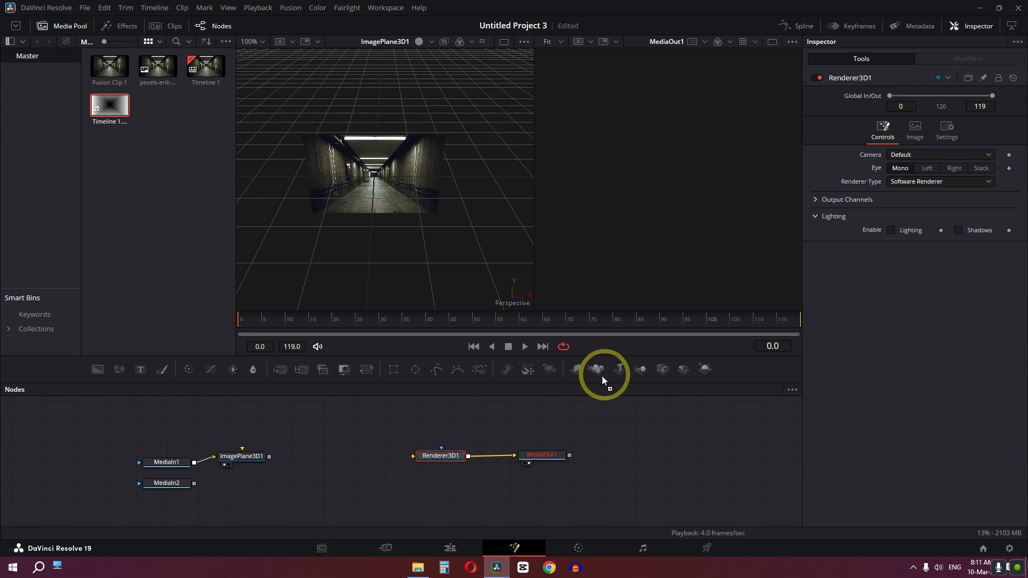
Insert a Merge 3D between the image plane and renderer, and attach a Camera 3D pulled back until the hallway image fills the frame
mouse_move(330, 449)
mouse_down()
mouse_move(323, 466)
mouse_move(314, 455)
mouse_up()
drag(435, 458, 436, 458)
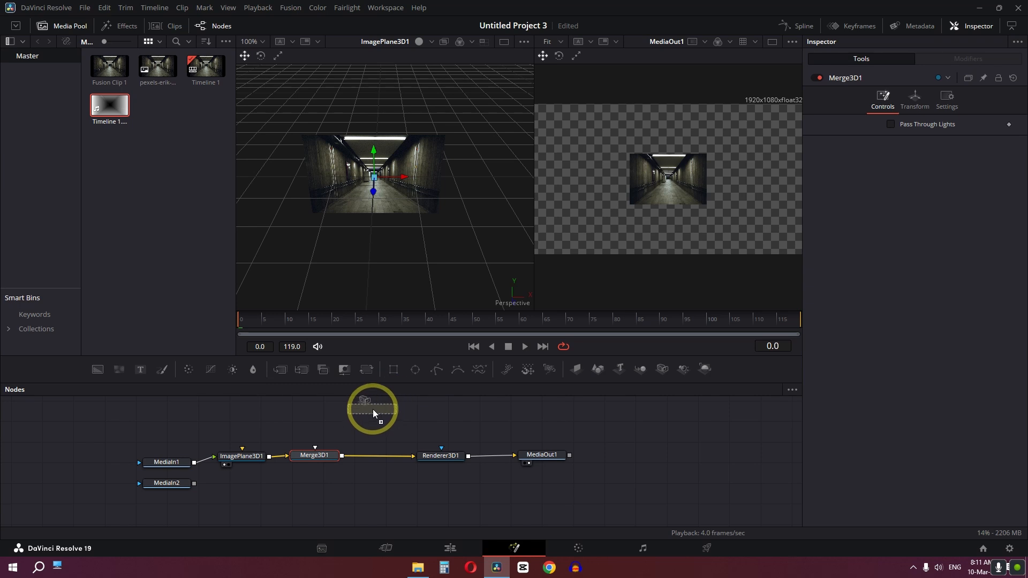
drag(373, 409, 312, 467)
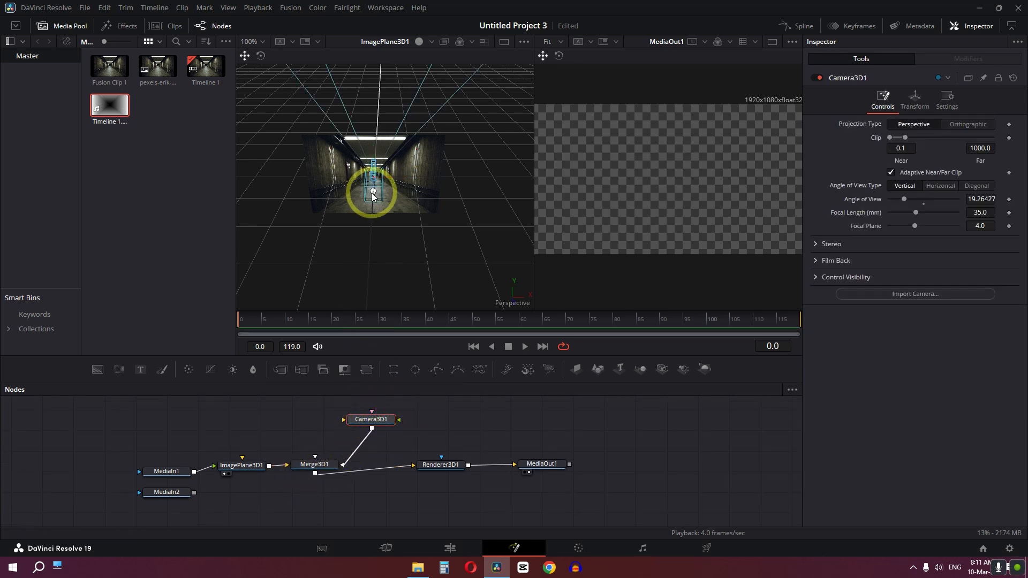
drag(374, 196, 422, 206)
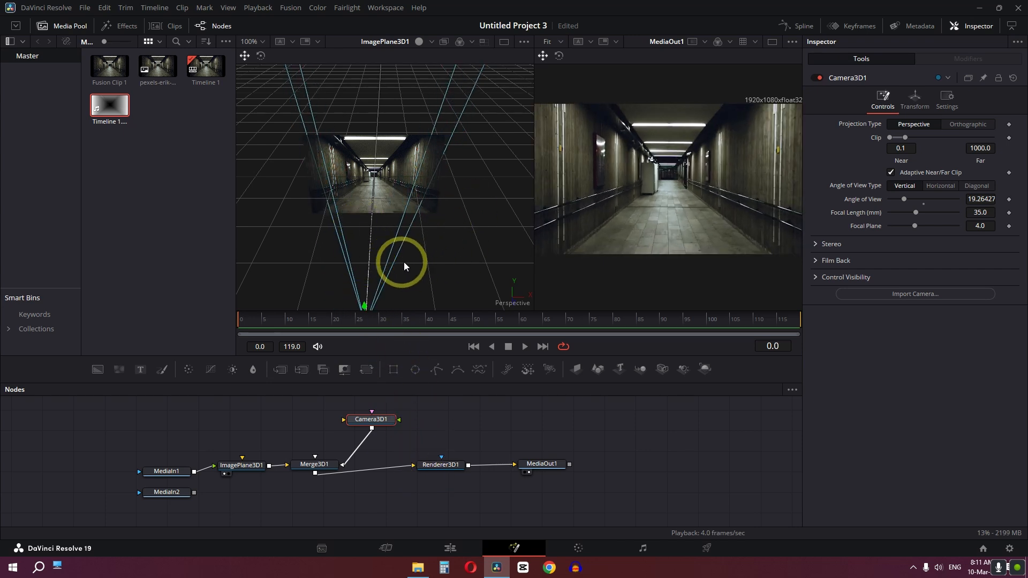
Rearrange the nodes, placing MediaIn2 above the chain and shifting Merge3D1 and Camera3D1 toward the renderer
drag(167, 491, 193, 413)
drag(304, 415, 386, 500)
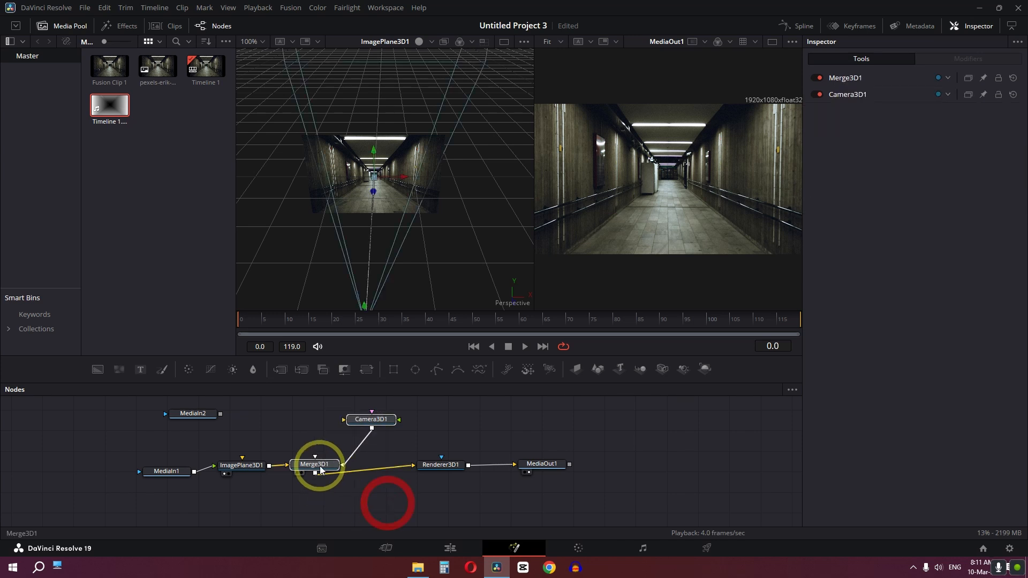
drag(317, 470, 382, 469)
click(303, 436)
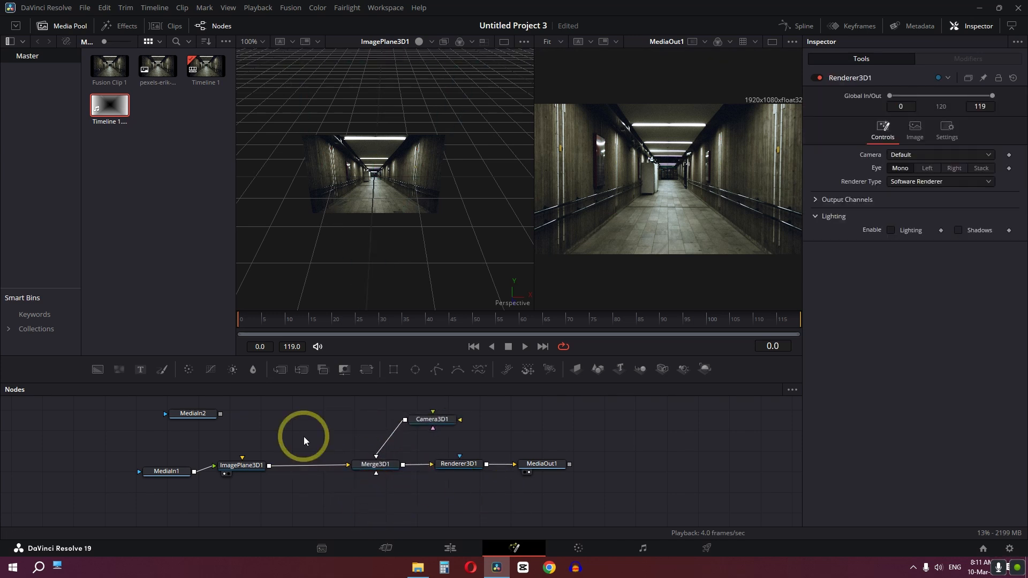
Add a Displace 3D node and insert it between ImagePlane3D1 and Merge3D1
key(shift+space)
text(dire)
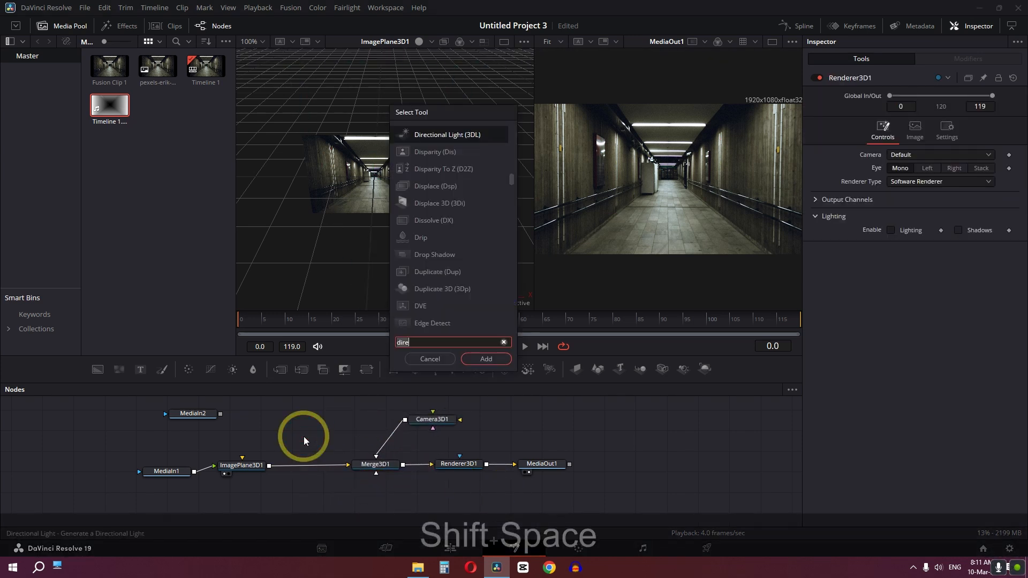
key(BackSpace)
key(BackSpace)
text(spl)
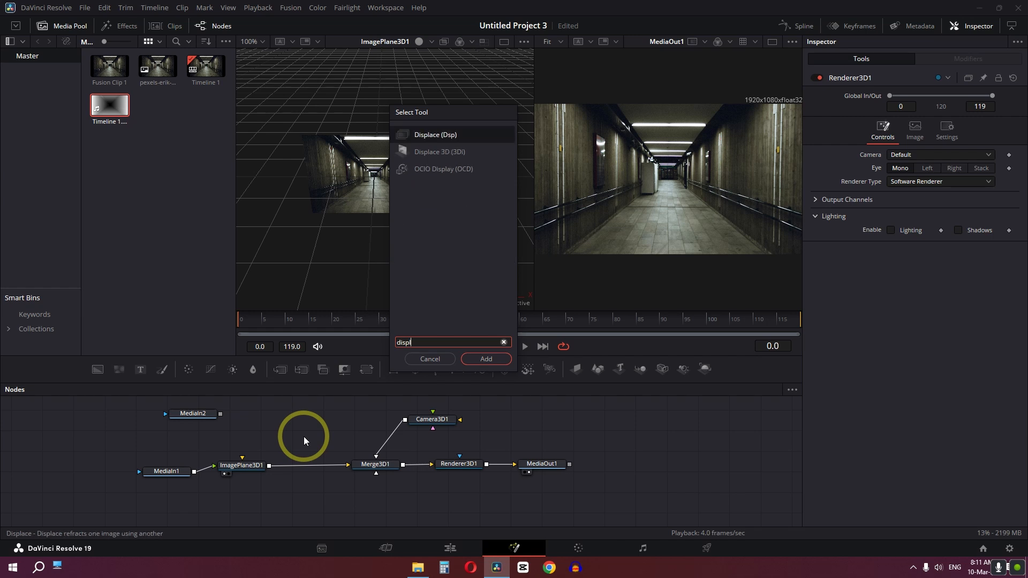
key(Return)
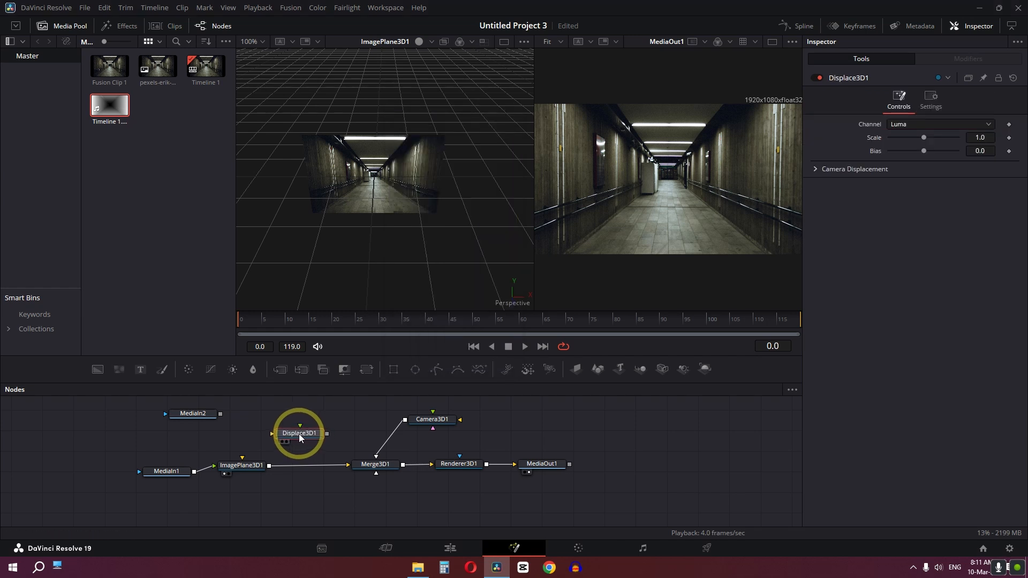
drag(299, 434, 314, 465)
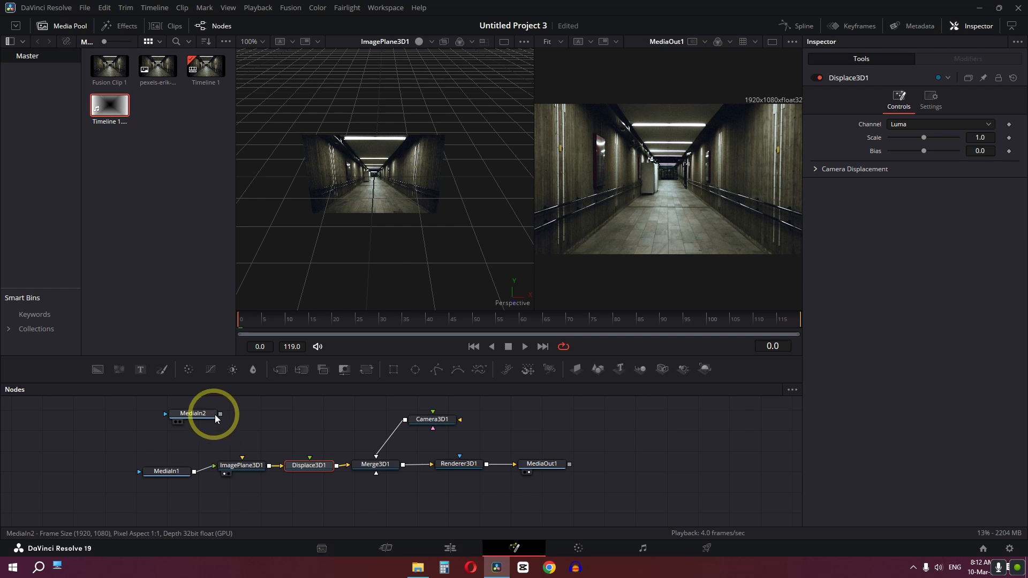
Connect the MediaIn2 depth map to Displace3D1's displacement input and inspect the scene from an angle
drag(220, 415, 225, 415)
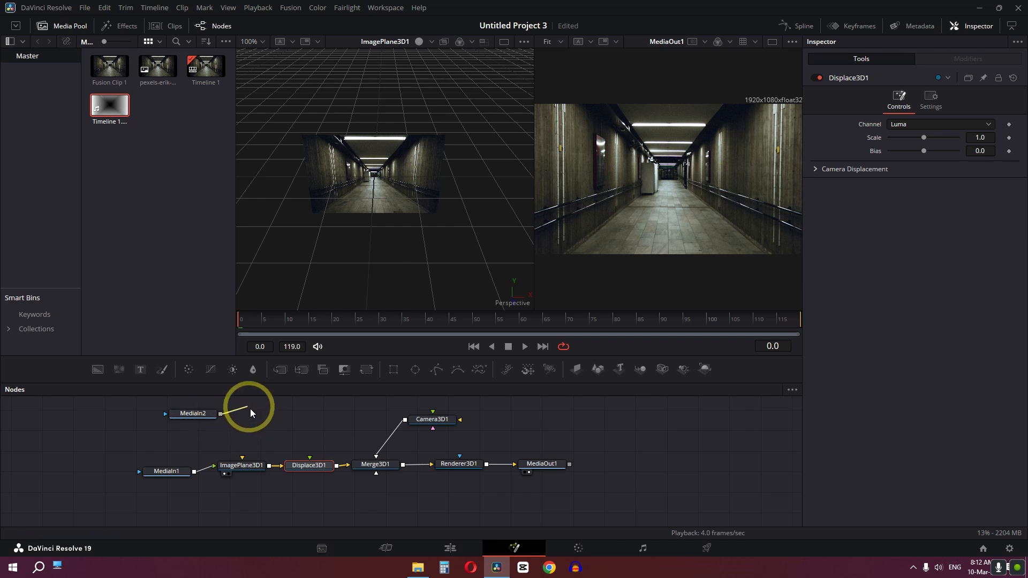
drag(330, 438, 314, 467)
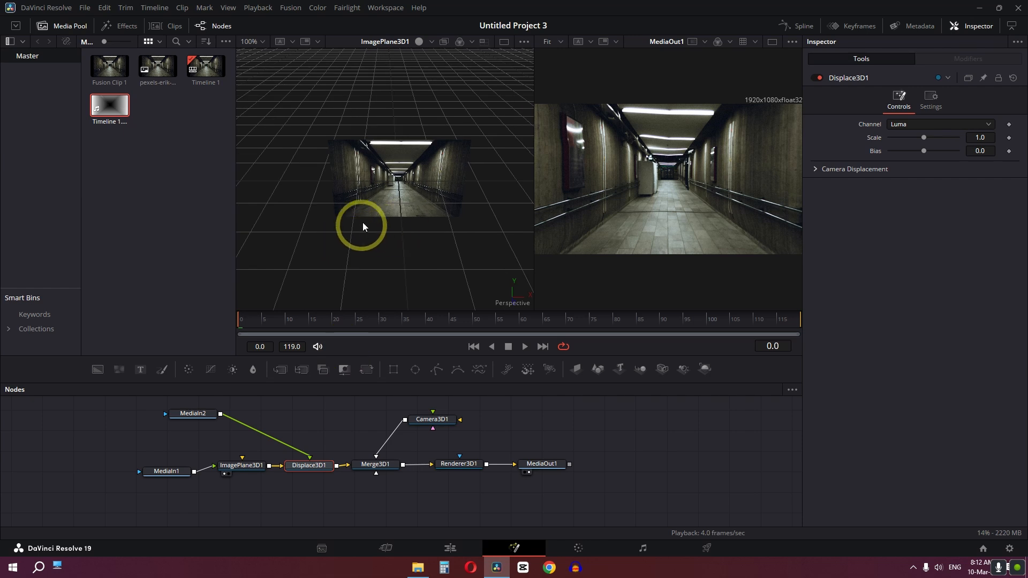
drag(352, 200, 456, 207)
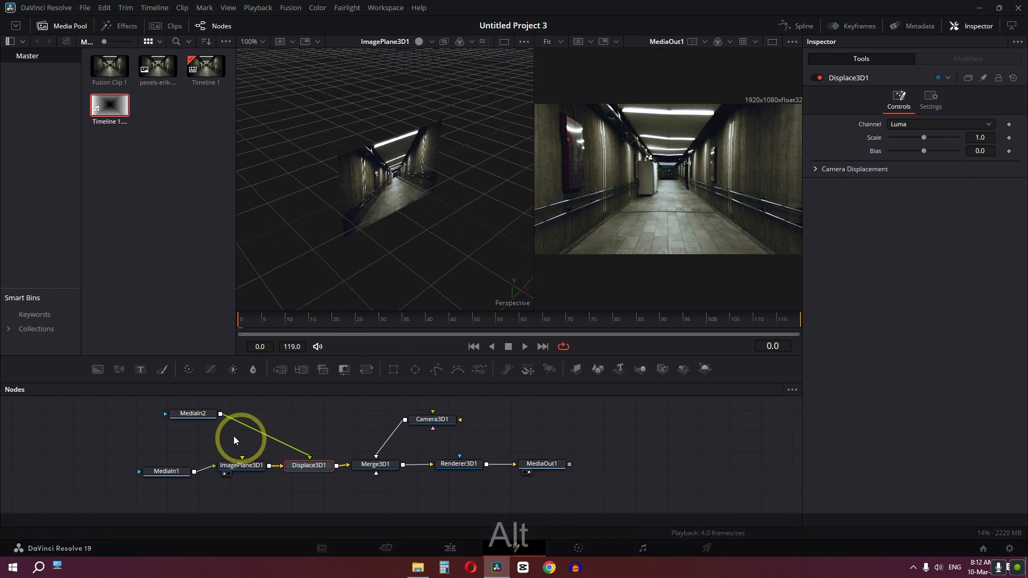
Show Displace3D1 in the 3D viewer and reduce its displacement scale to 0.472
mouse_move(923, 138)
mouse_down()
mouse_move(867, 154)
mouse_move(911, 151)
mouse_up()
click(311, 465)
key(1)
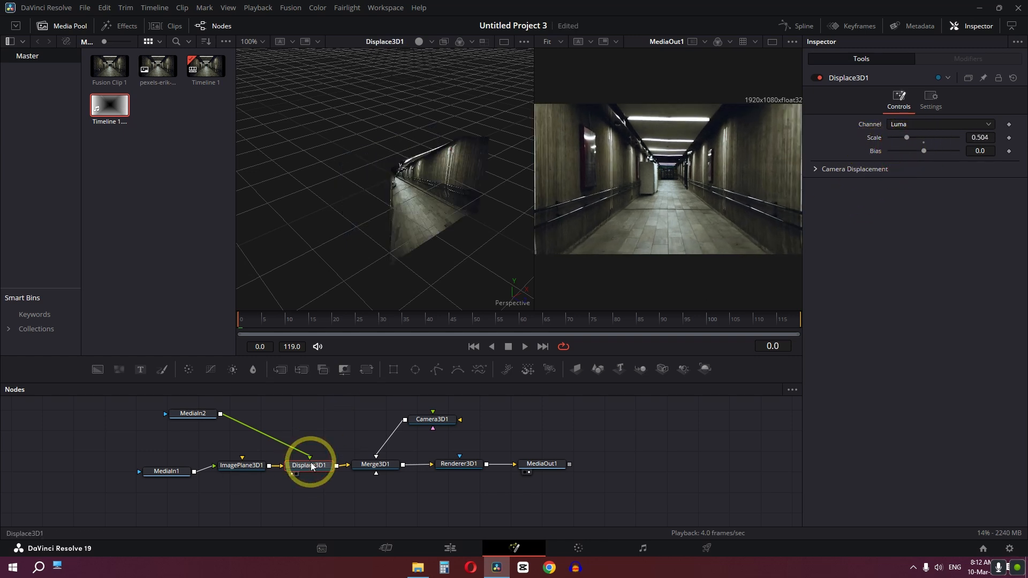
click(739, 202)
drag(901, 143, 923, 146)
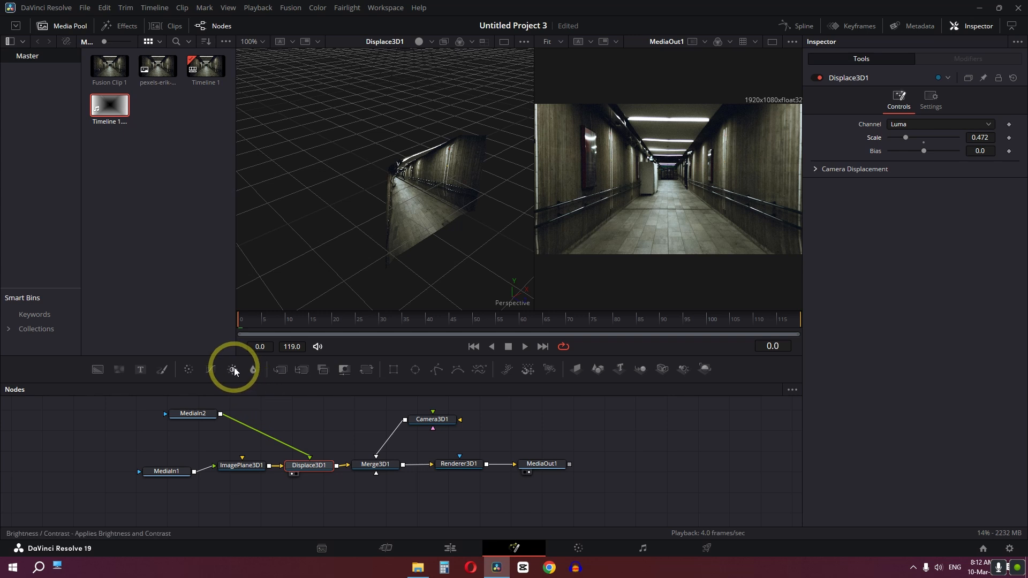
Insert a Brightness/Contrast node between MediaIn2 and Displace3D1 with gain 1.25, lift -0.23, gamma 0.61 and contrast 0.25
drag(234, 371, 255, 386)
drag(259, 432, 260, 433)
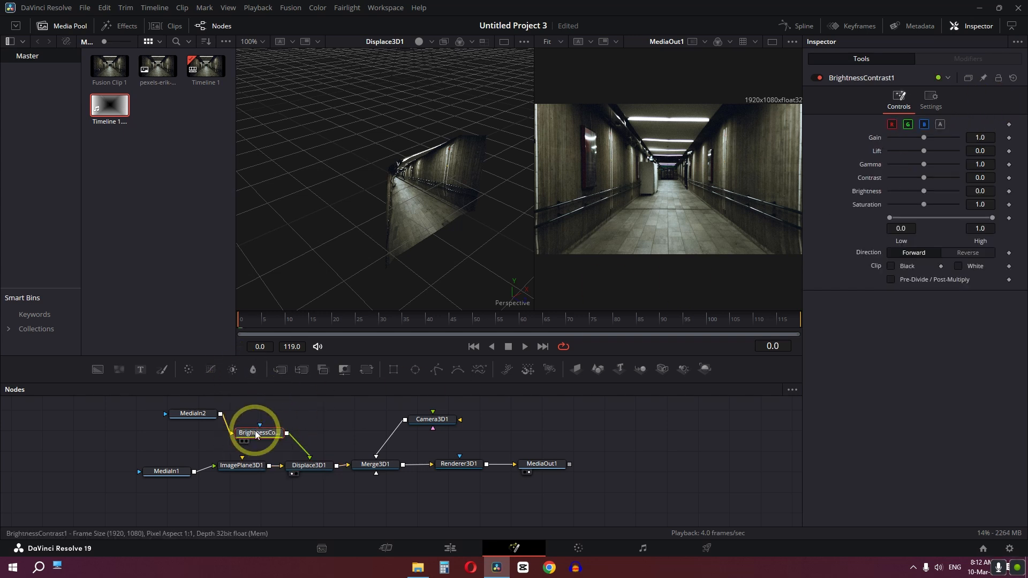
key(1)
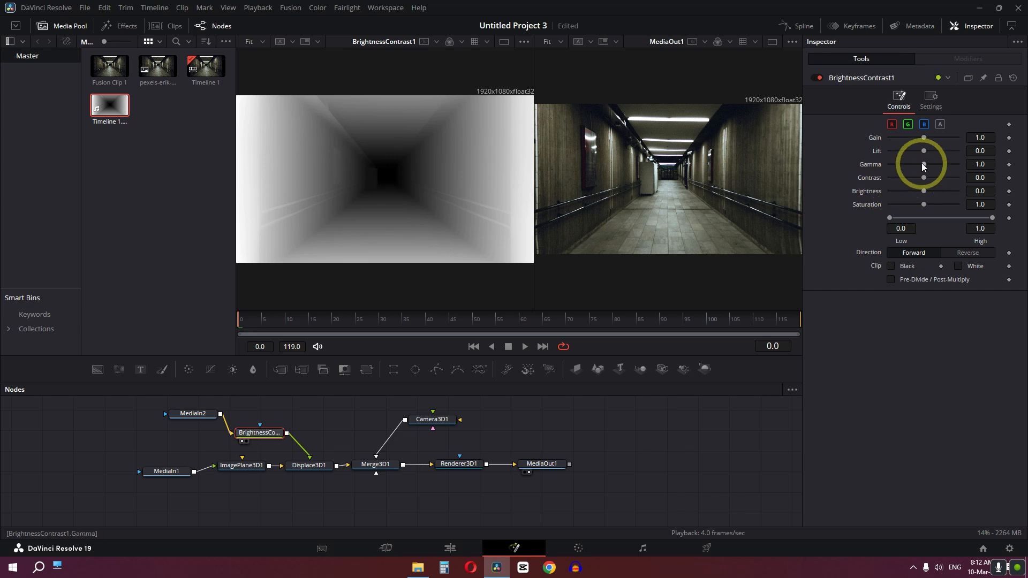
drag(924, 151, 932, 177)
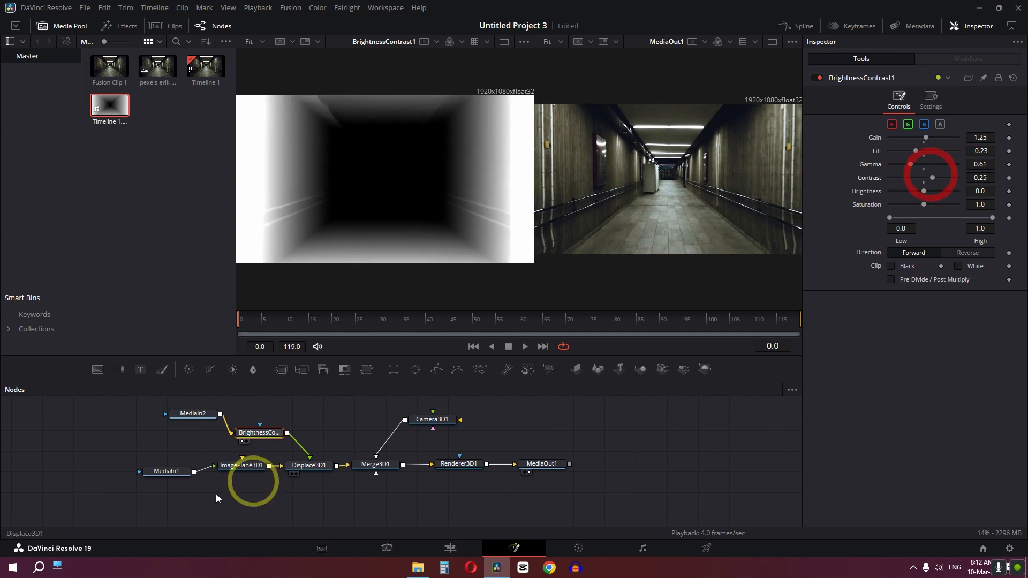
View Displace3D1 in the 3D viewer again and raise its displacement scale to 1.181
click(305, 466)
key(1)
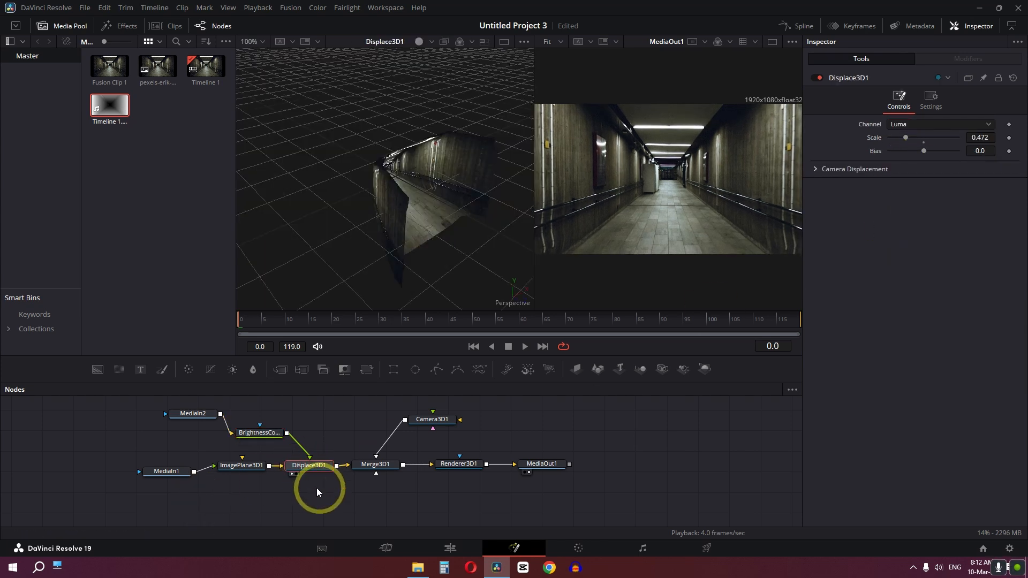
drag(446, 242, 358, 197)
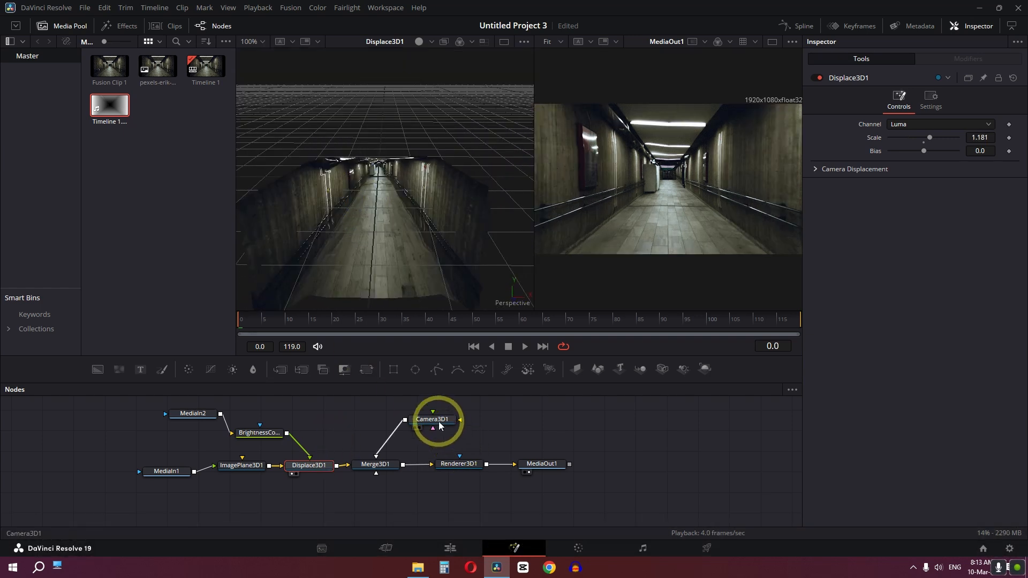
Select Camera3D1 and pull it back along its Z axis to about 2.45
click(439, 422)
drag(421, 247, 456, 213)
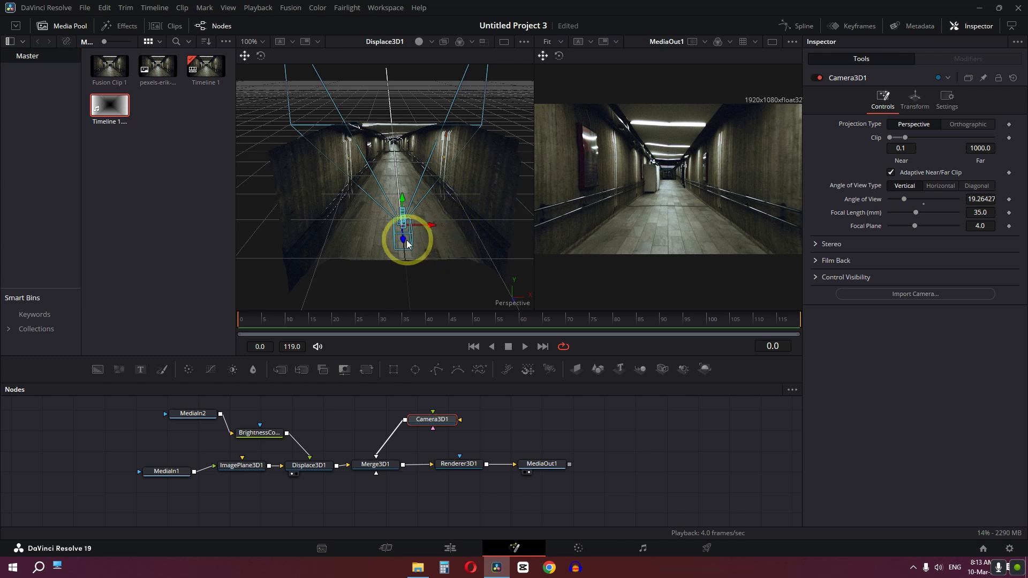
drag(404, 242, 453, 249)
scroll(411, 163, down, 3)
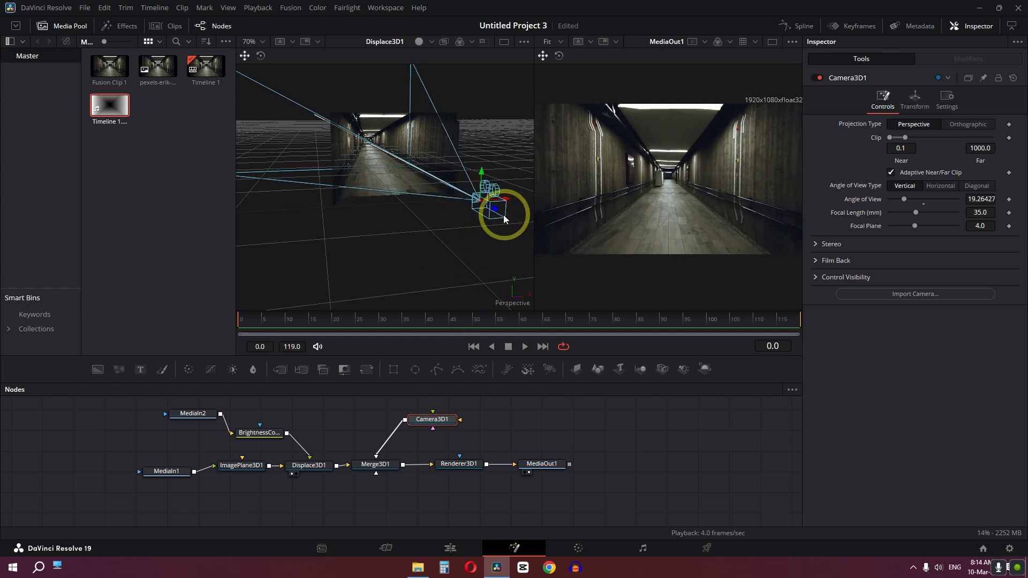
drag(496, 210, 598, 276)
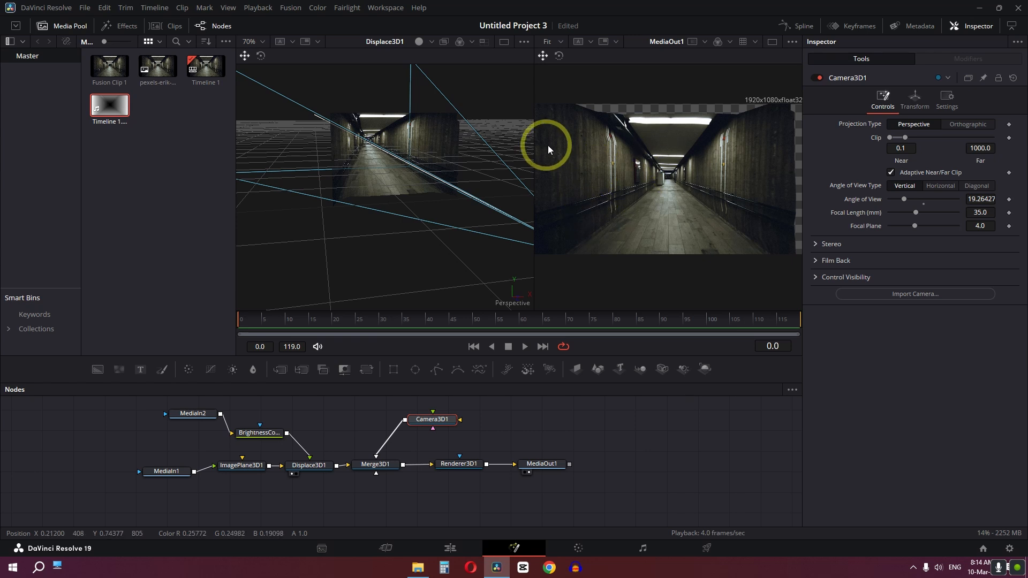
Set Camera3D1's Z translation to 2.02 and keyframe its Z and Y translation at frame 0
click(914, 99)
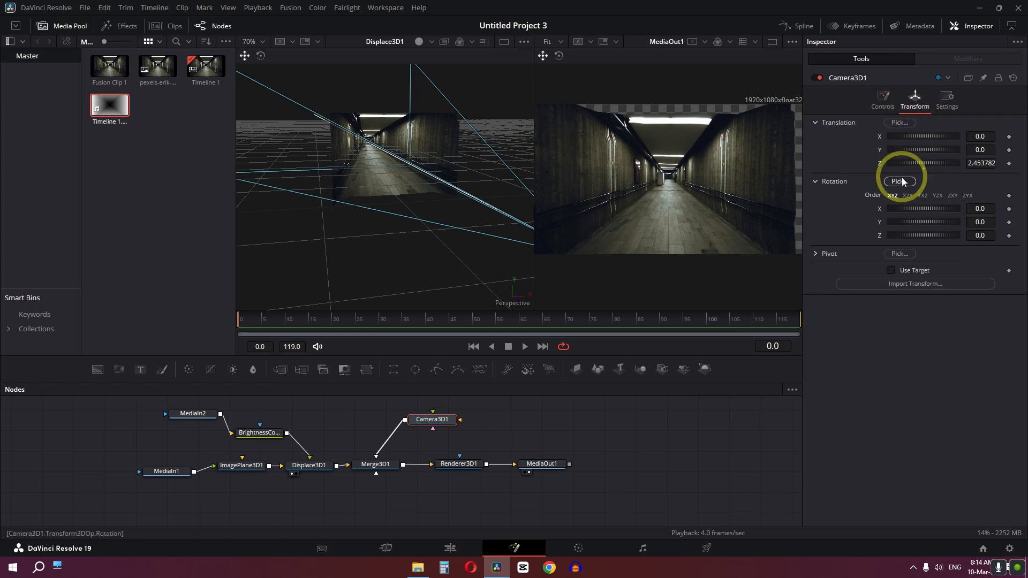
drag(913, 162, 907, 164)
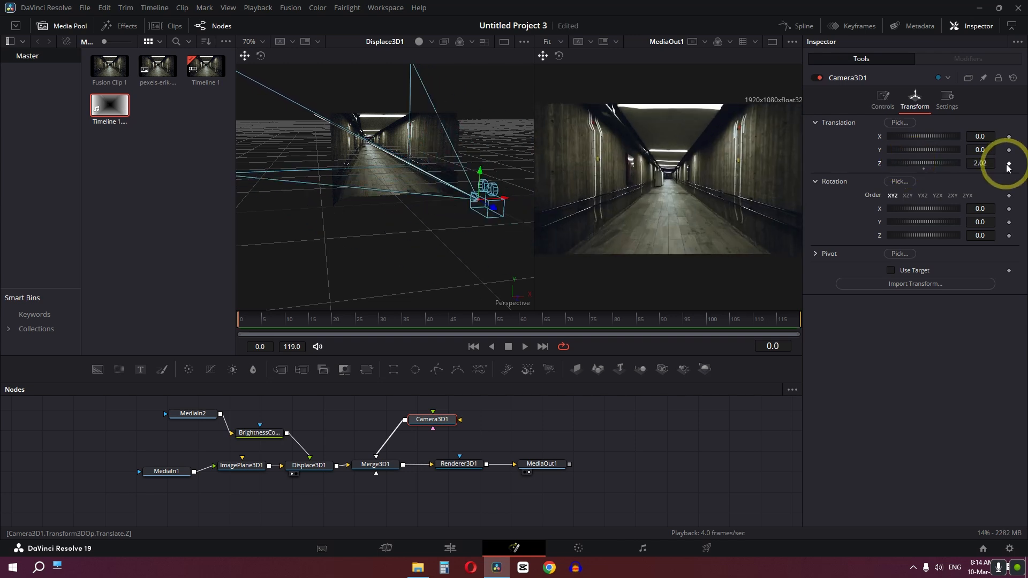
click(1008, 164)
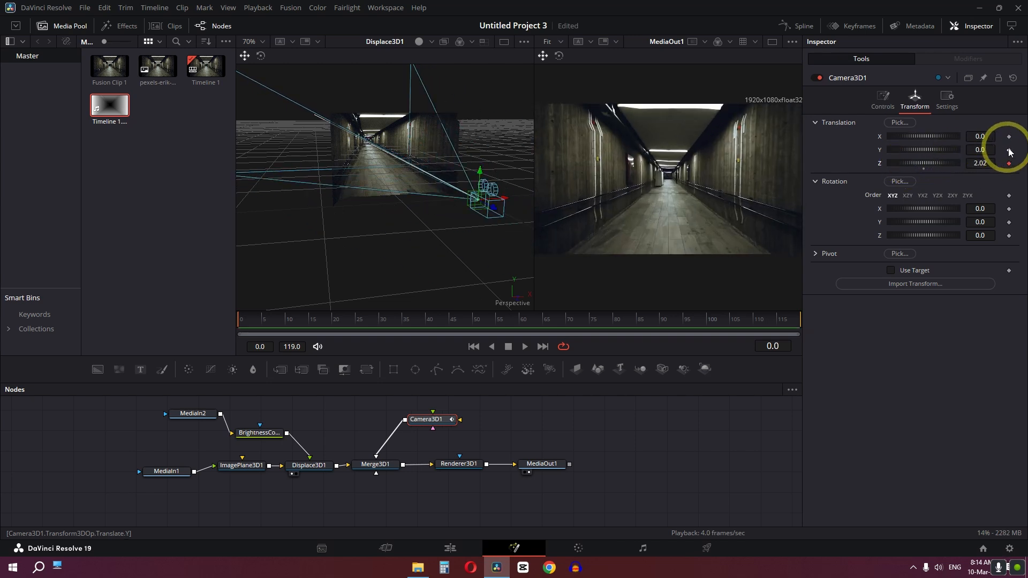
click(1009, 150)
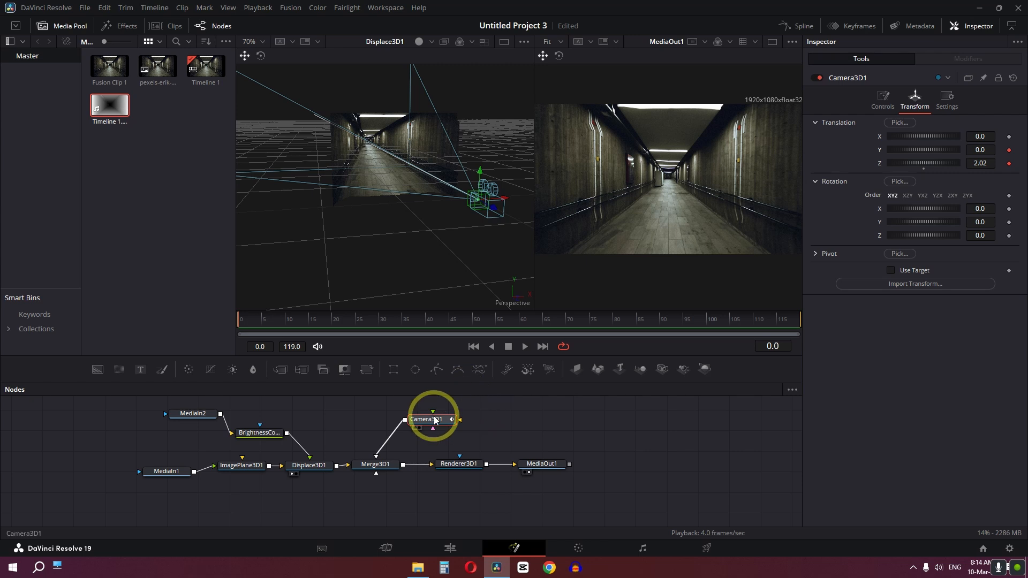
At frame 60, move Camera3D1 forward into the hallway to a Z translation of about 0.33
click(476, 328)
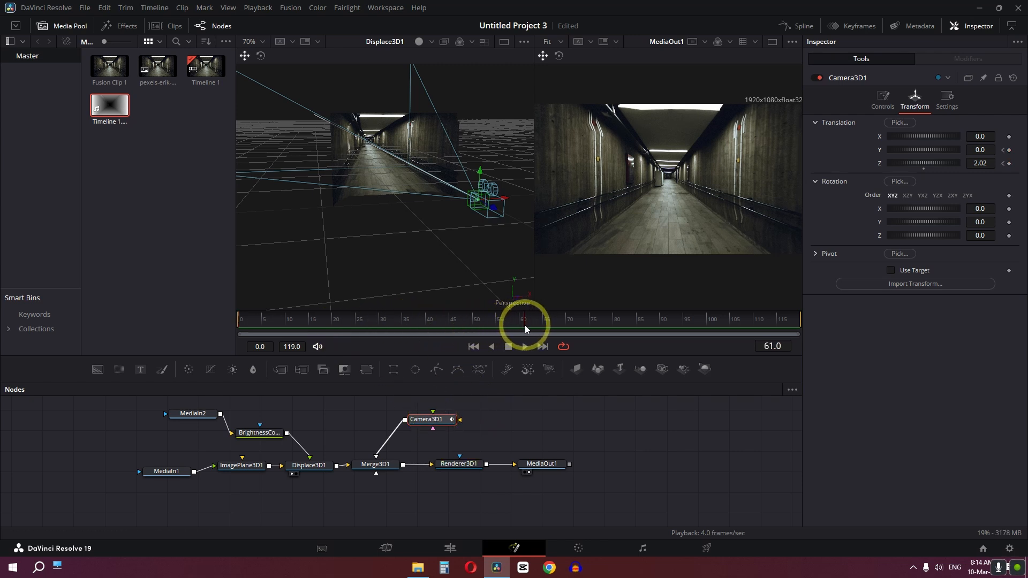
click(518, 322)
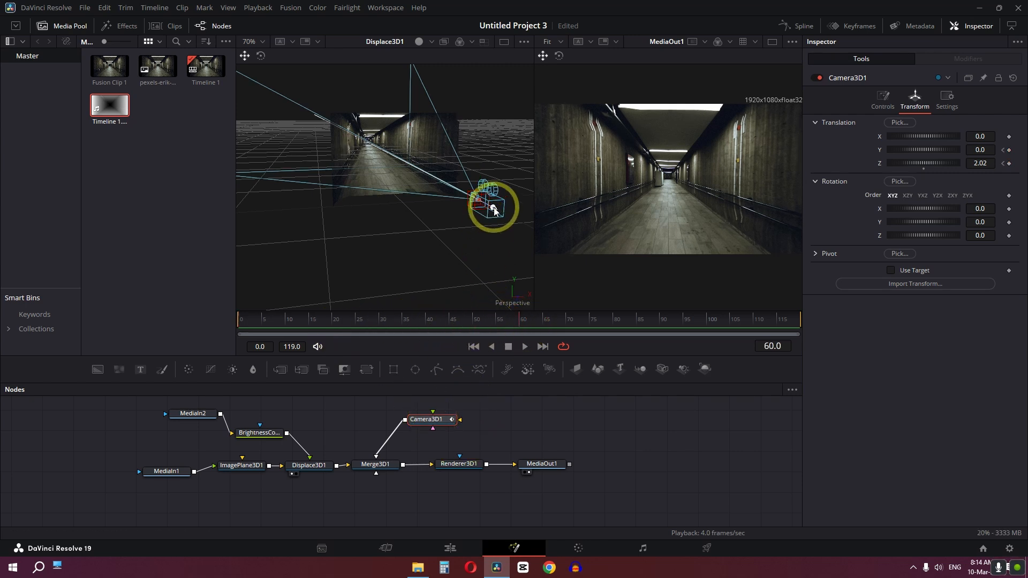
drag(494, 211, 390, 163)
Display Camera3D1's animation curves in the Spline editor, smooth all their keyframes and close the editor
click(794, 28)
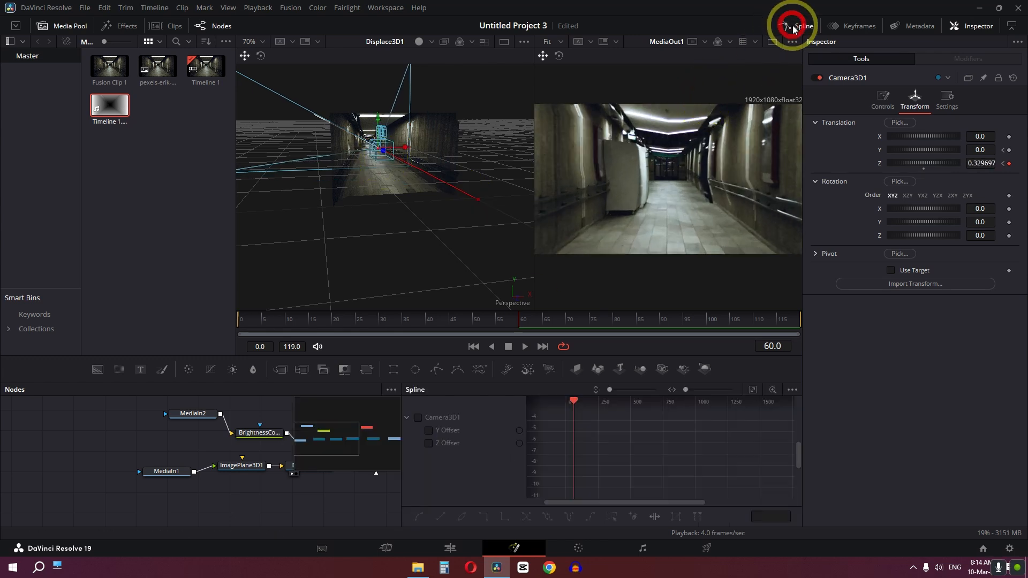
click(418, 417)
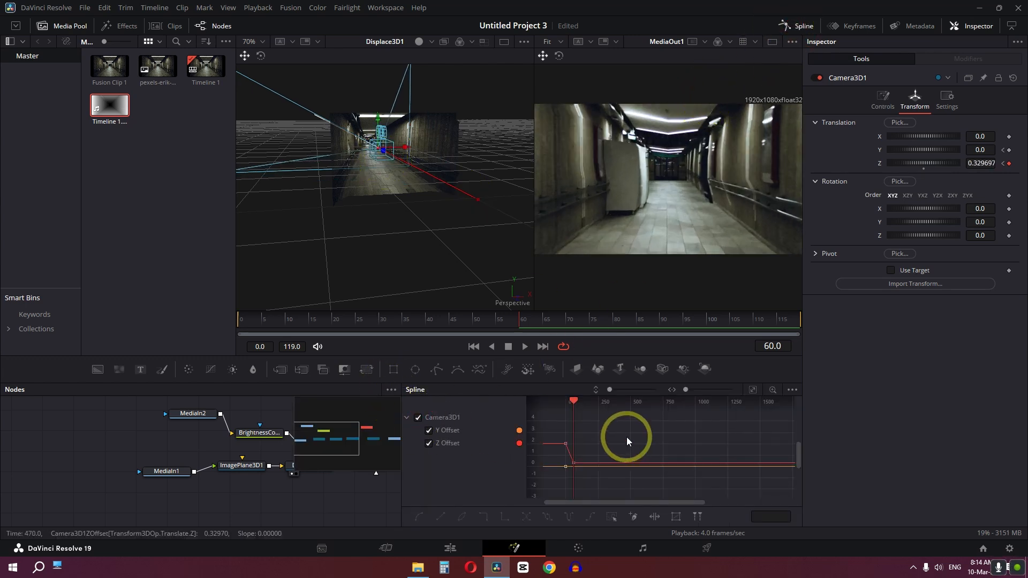
drag(626, 438, 561, 464)
click(419, 516)
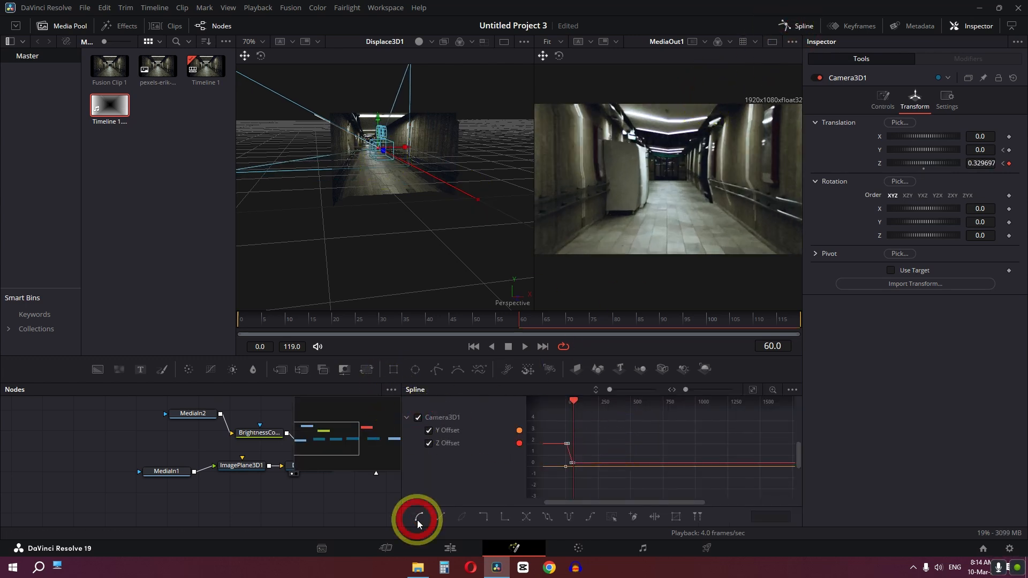
click(788, 31)
Switch to the Edit page, mark an out point at the playhead and preview the camera move from the timeline's start
key(shift+4)
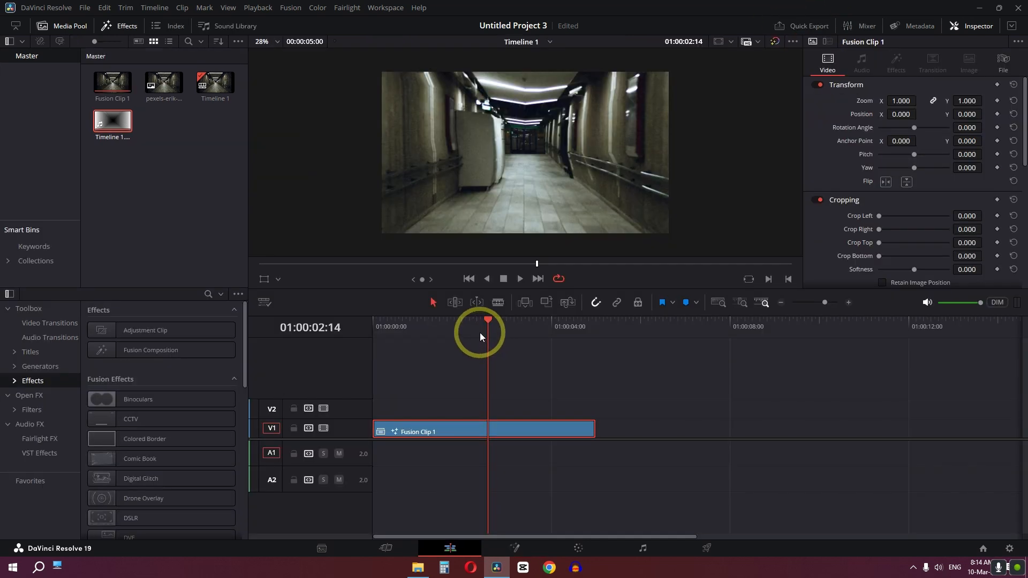
key(o)
key(Home)
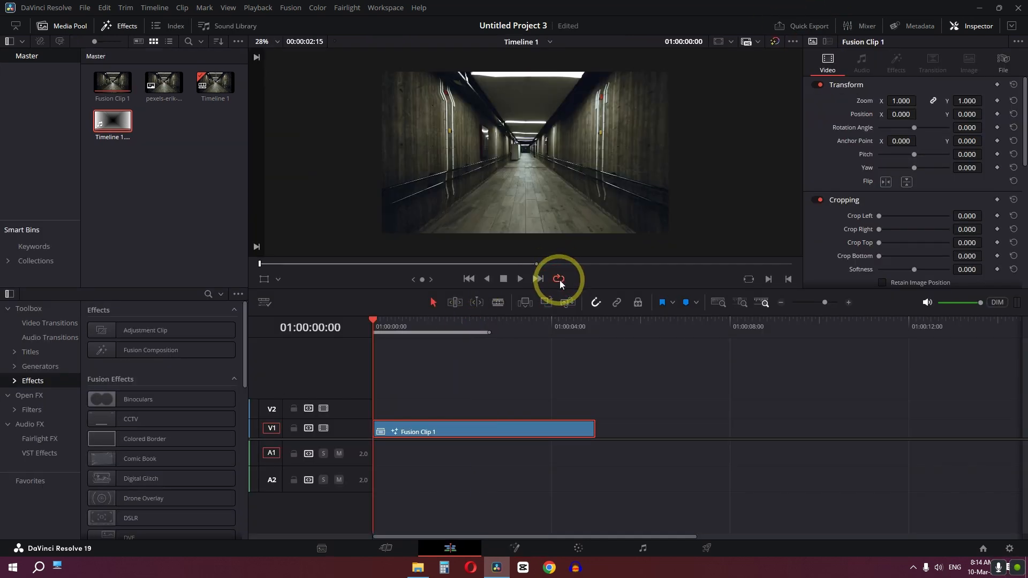
key(space)
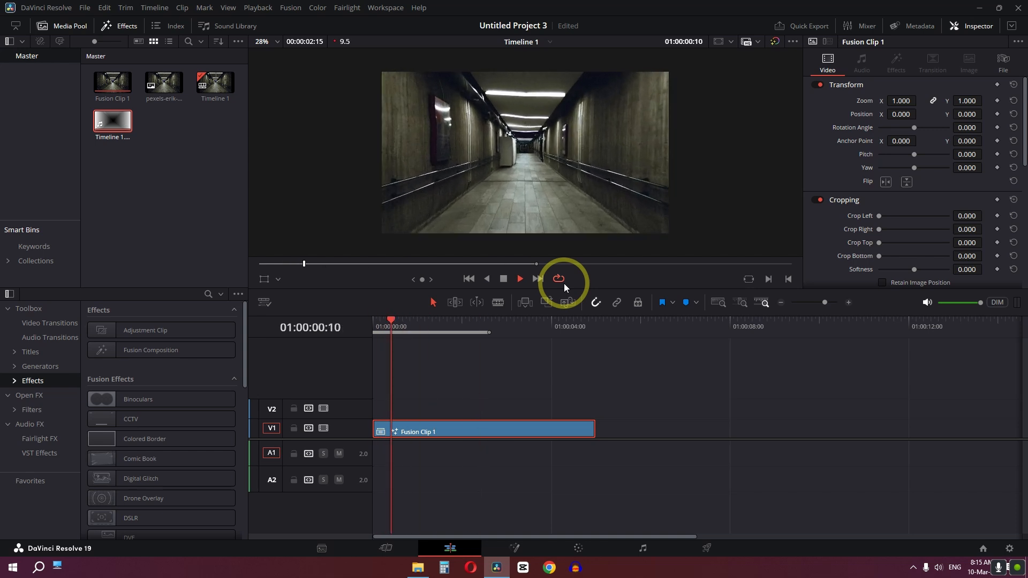
key(space)
Return to the Fusion page, enable motion blur on Renderer3D1 and go to frame 27
click(524, 548)
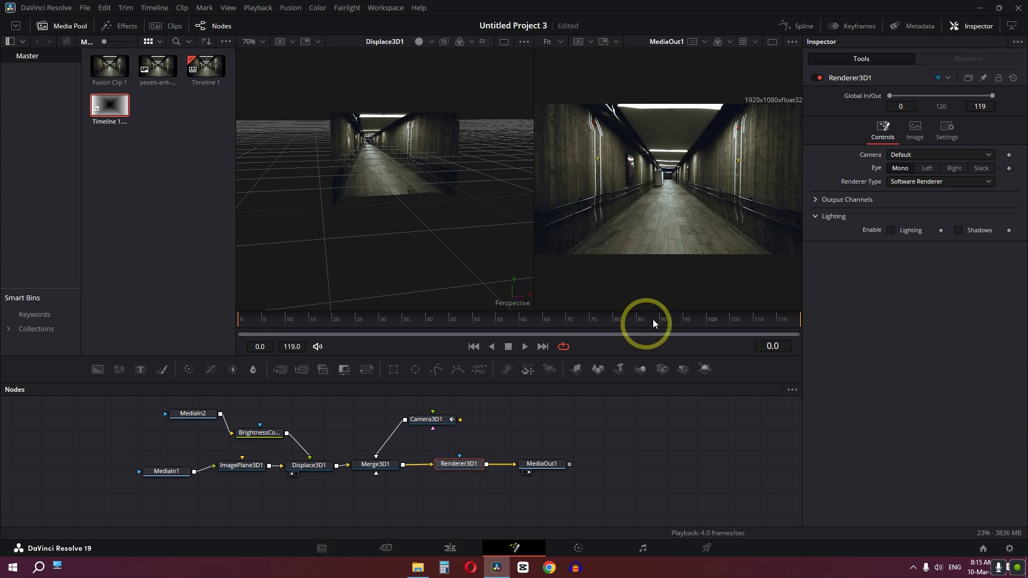
click(947, 130)
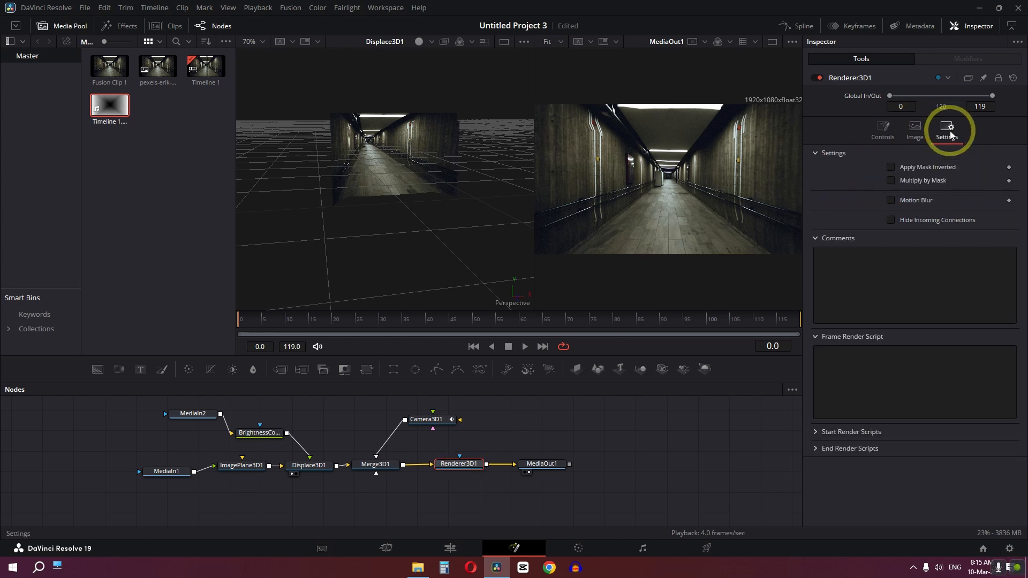
click(890, 200)
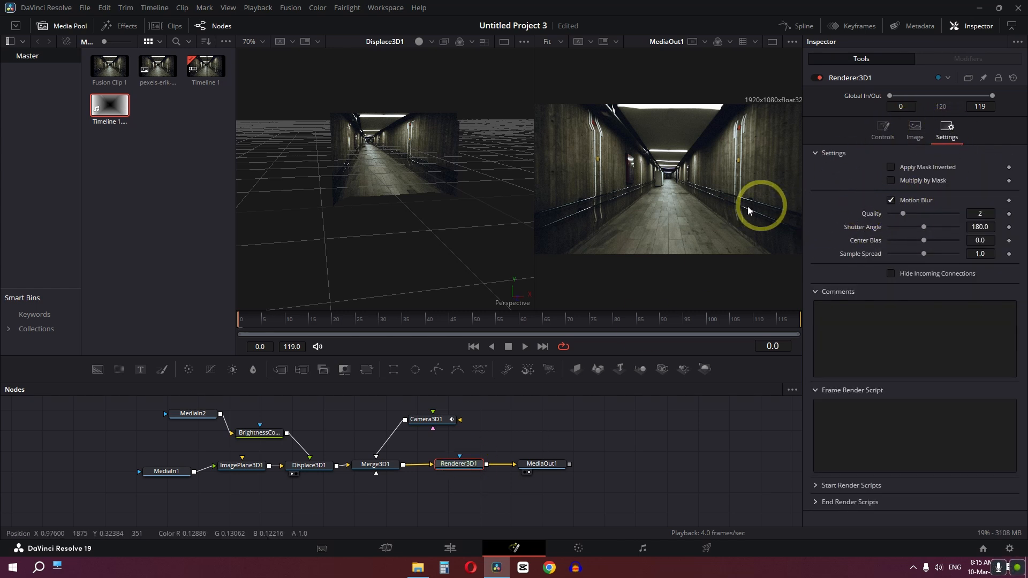
click(326, 320)
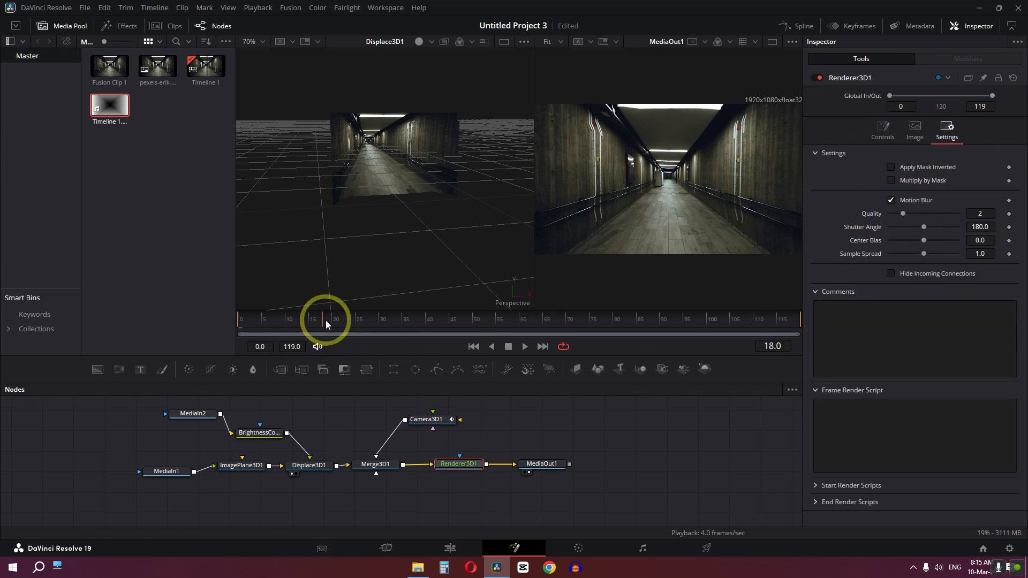
click(365, 323)
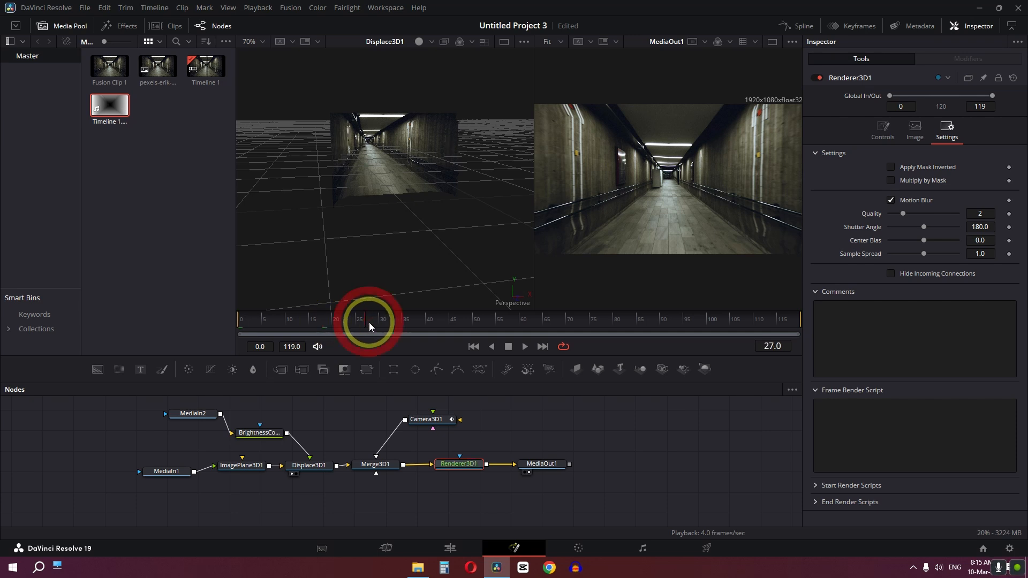
Compare the enlarged MediaOut1 image with Renderer3D1's motion blur off and on, leaving it enabled
click(890, 203)
click(890, 203)
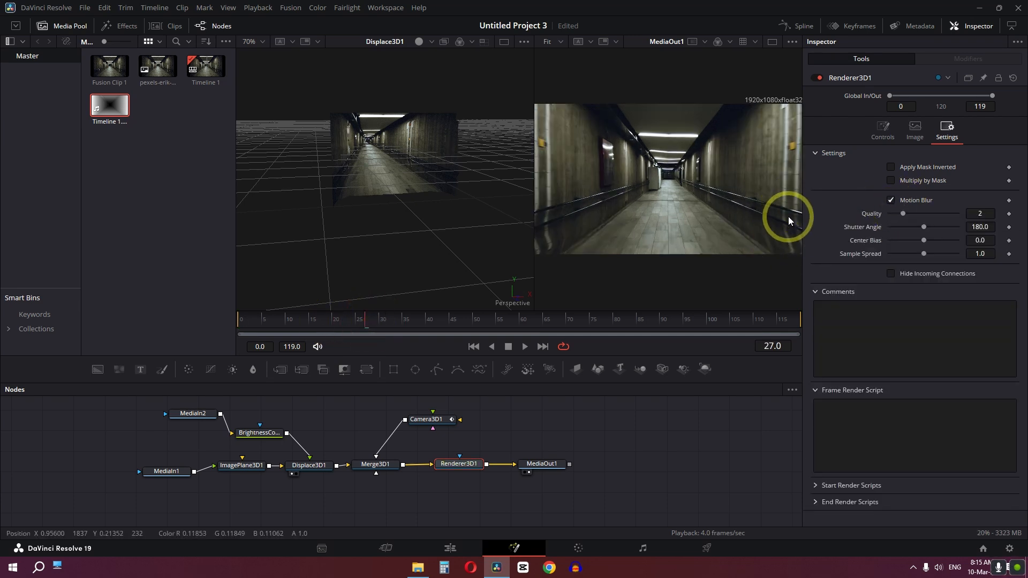
click(772, 41)
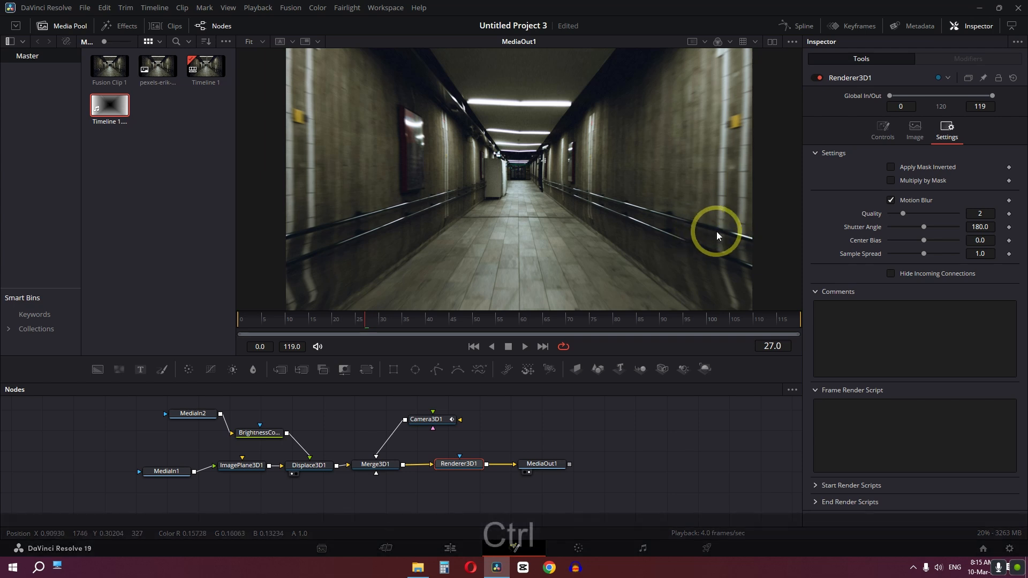
ctrl+scroll(756, 214, up, 2)
drag(756, 215, 716, 200)
click(890, 200)
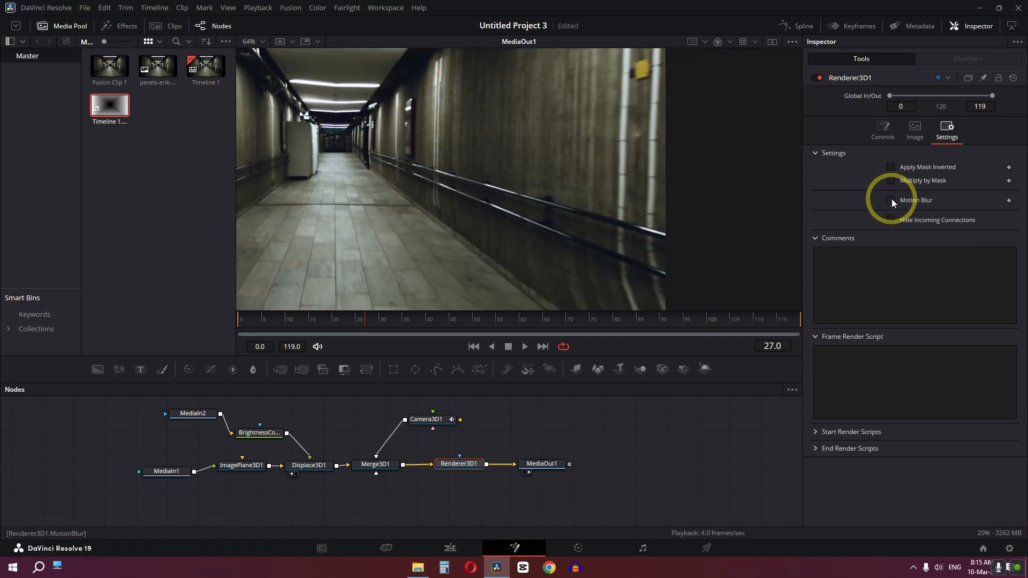
click(890, 200)
key(ctrl+f)
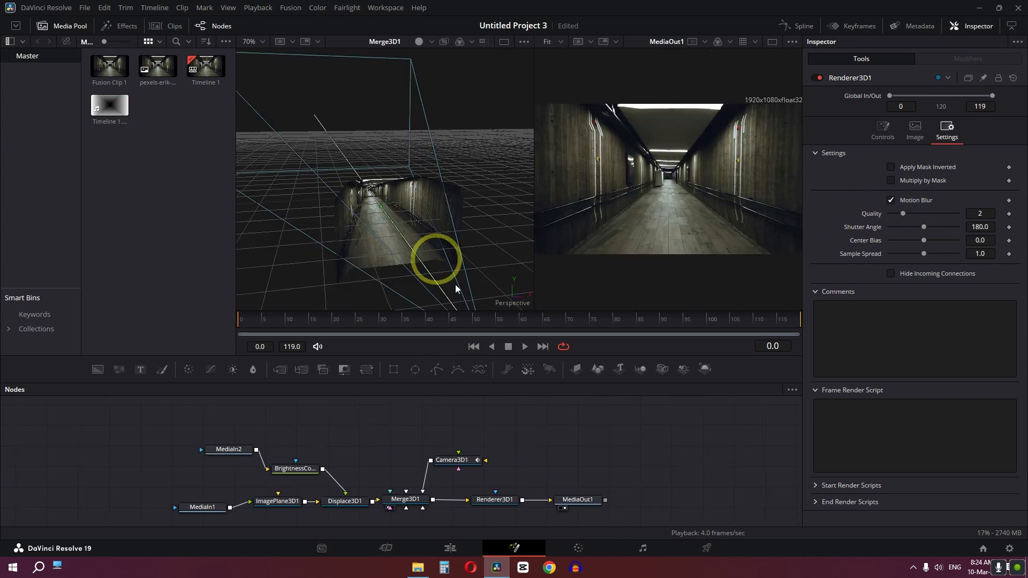
scroll(529, 430, left, 5)
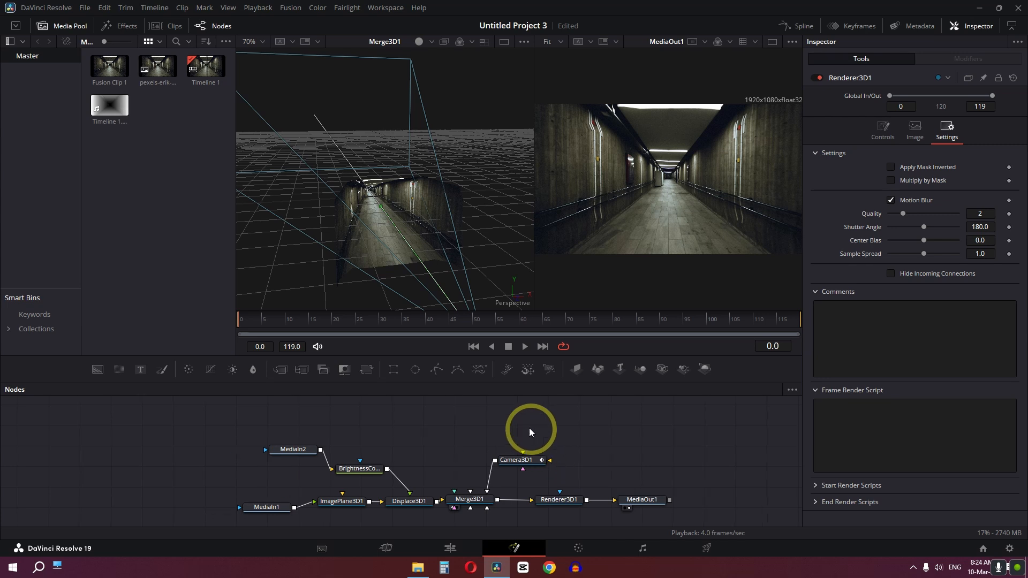
Change Renderer3D1's renderer type to Hardware Renderer and enable its accumulation effects
drag(676, 435, 556, 419)
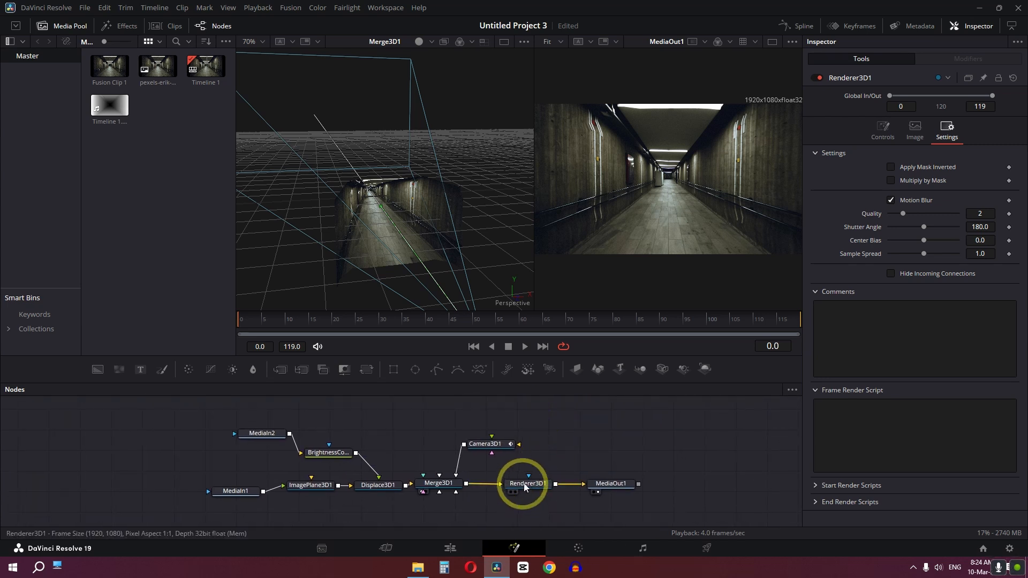
click(525, 484)
click(893, 131)
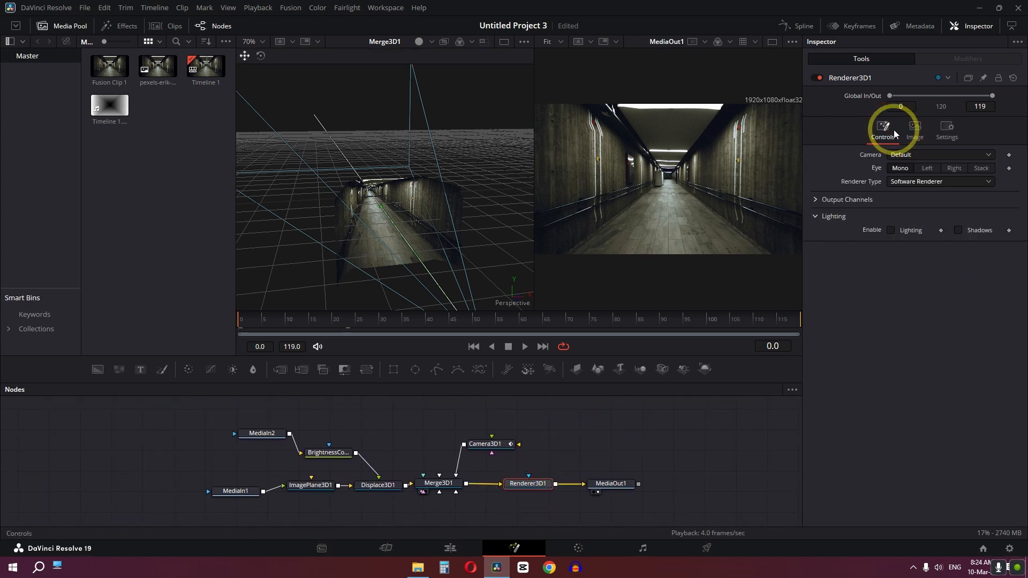
click(934, 181)
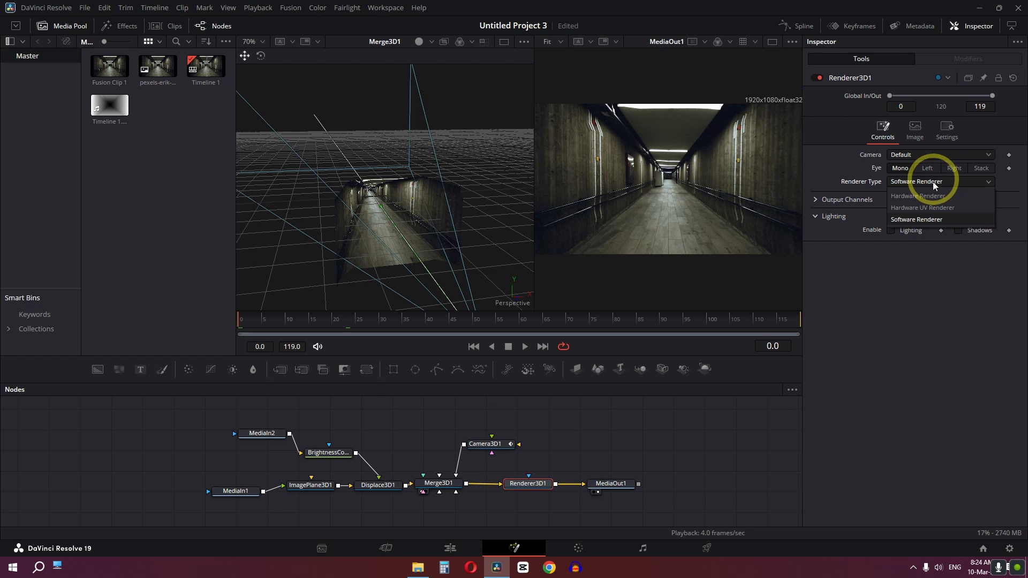
click(925, 196)
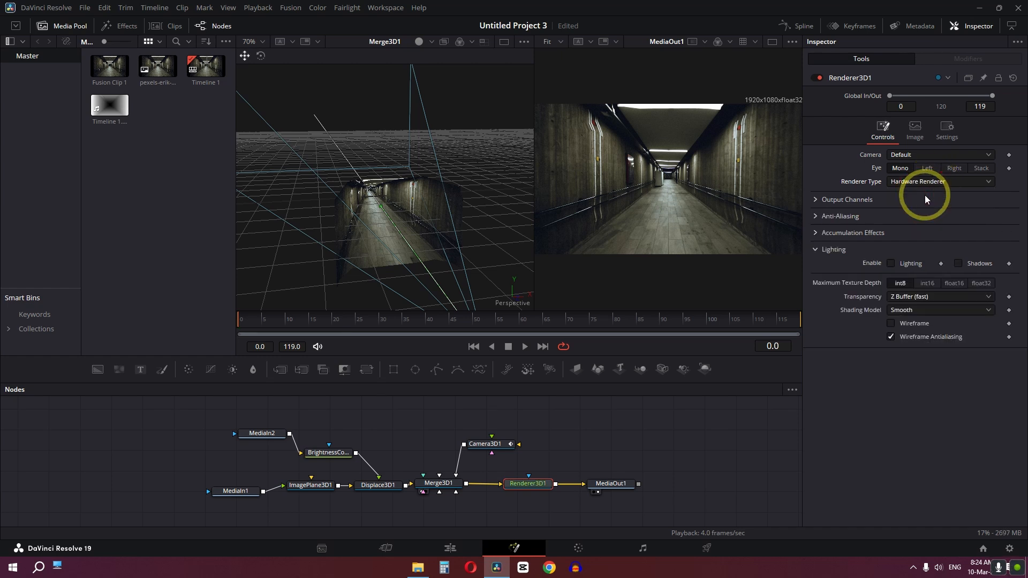
click(815, 232)
click(890, 247)
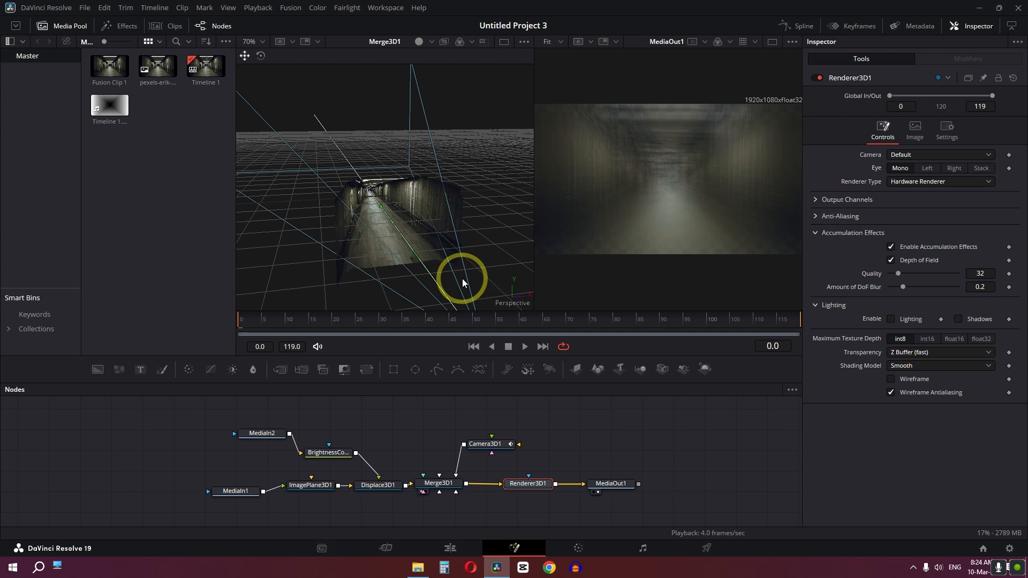
Make Camera3D1's focal plane visible in the 3D view and move the focal plane to about 2.645
drag(486, 262, 478, 242)
click(488, 447)
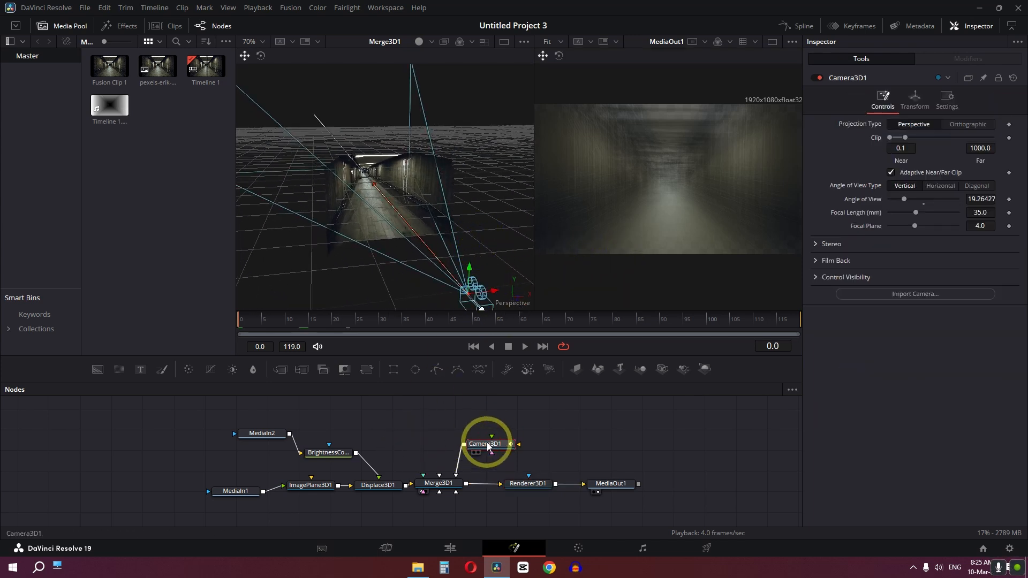
click(814, 277)
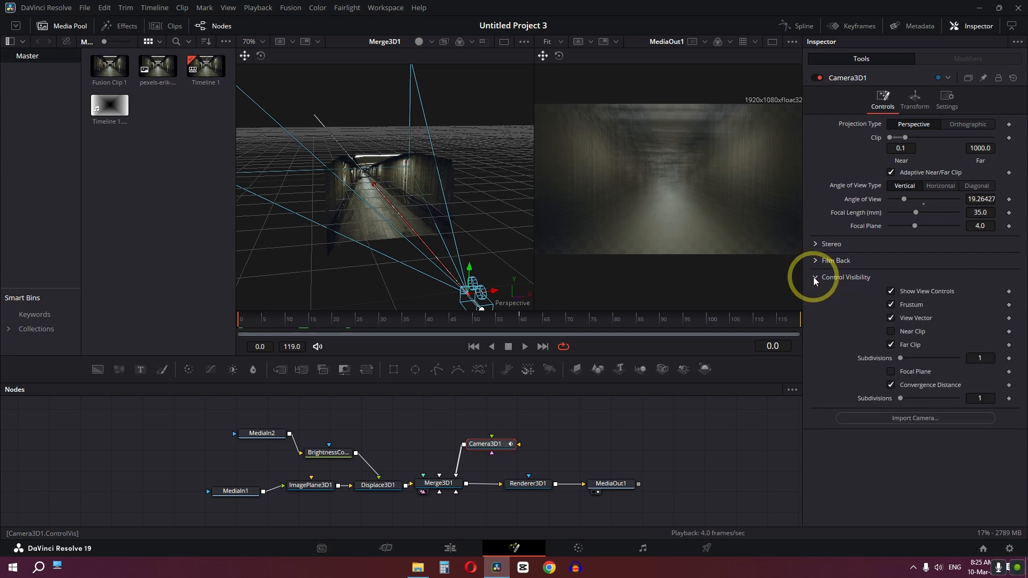
click(891, 372)
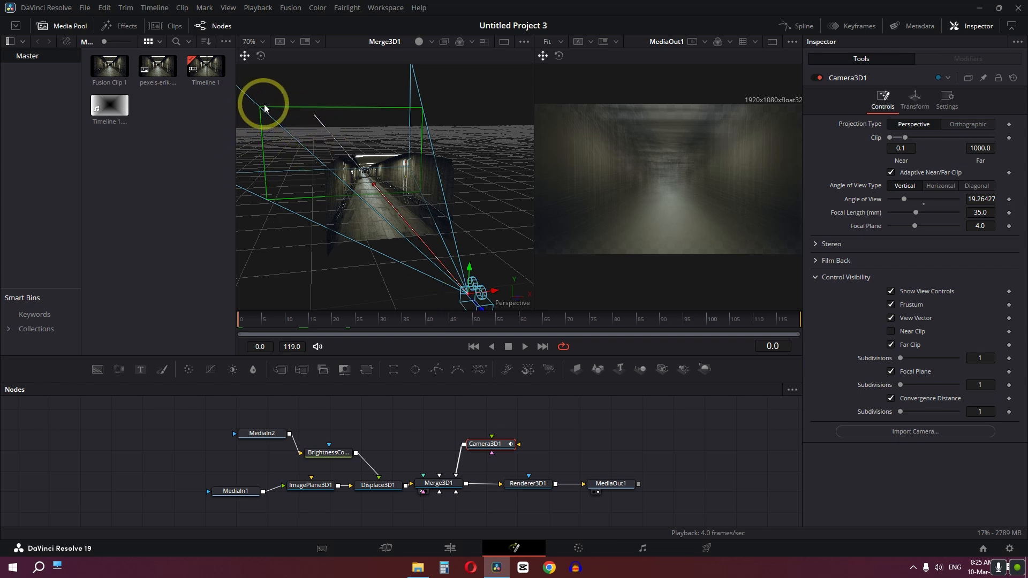
drag(915, 224, 909, 225)
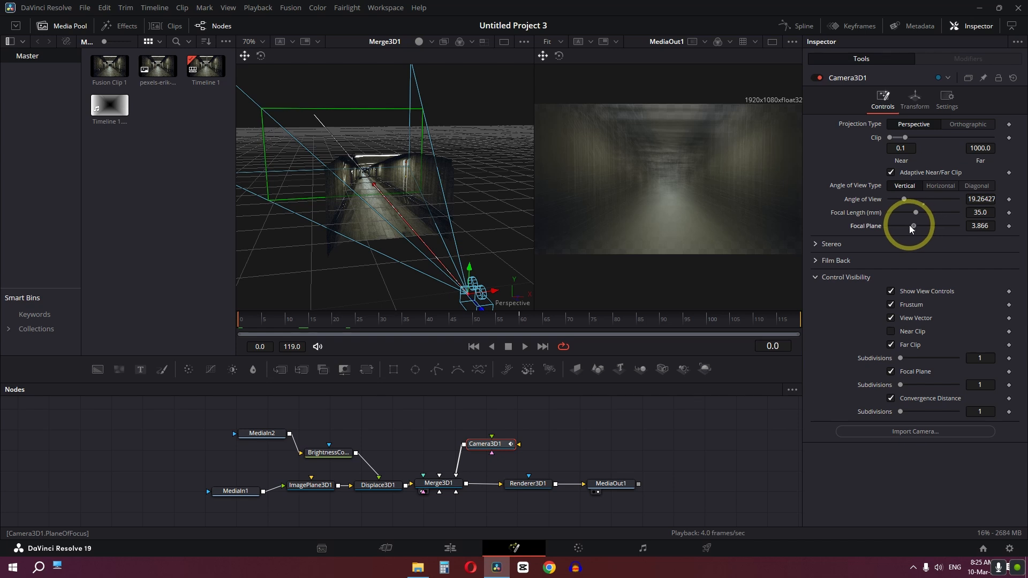
click(898, 226)
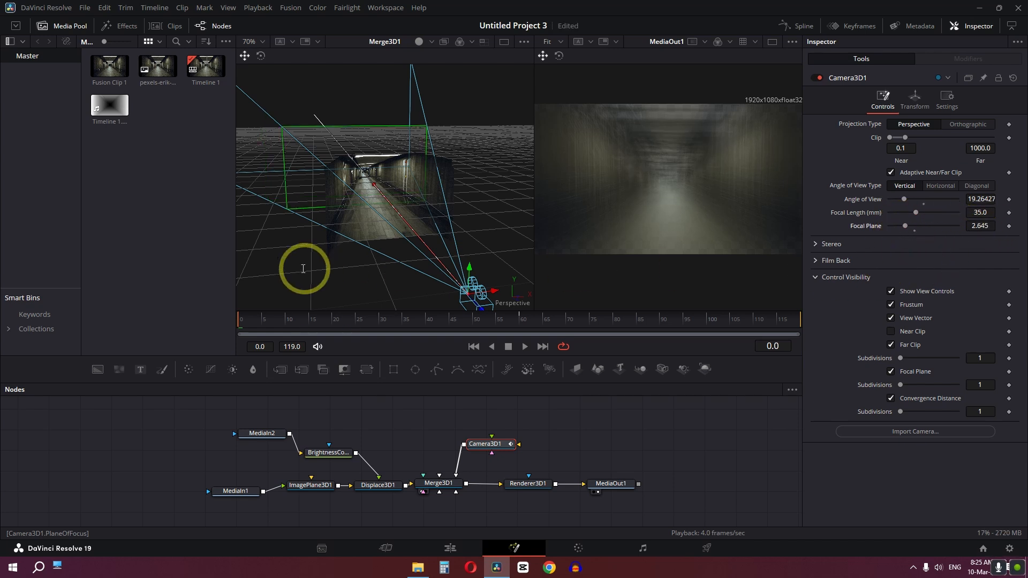
Disable Renderer3D1's accumulation effects and bring Camera3D1's focal plane closer, to about 0.573
click(522, 485)
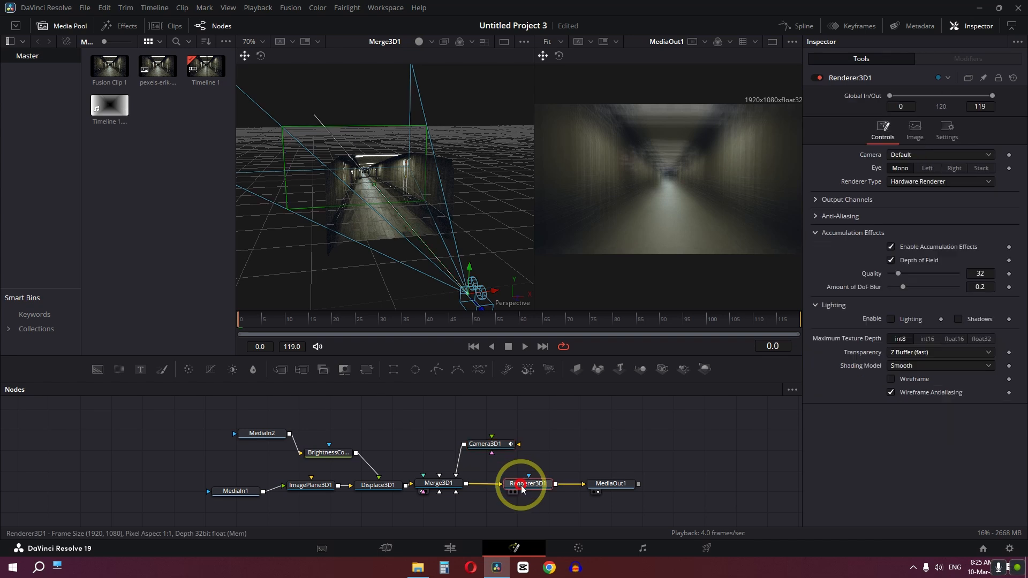
click(890, 247)
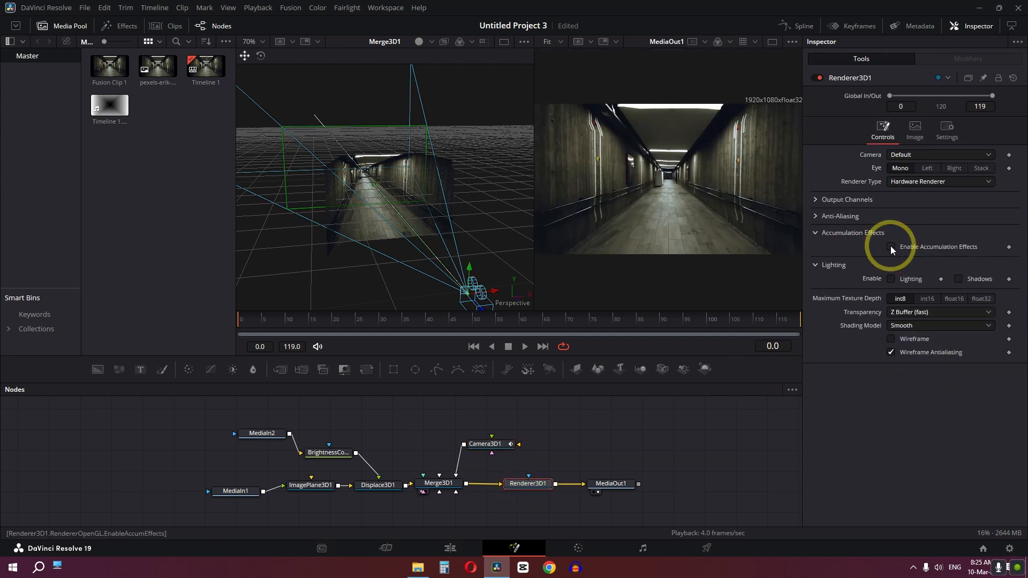
click(484, 445)
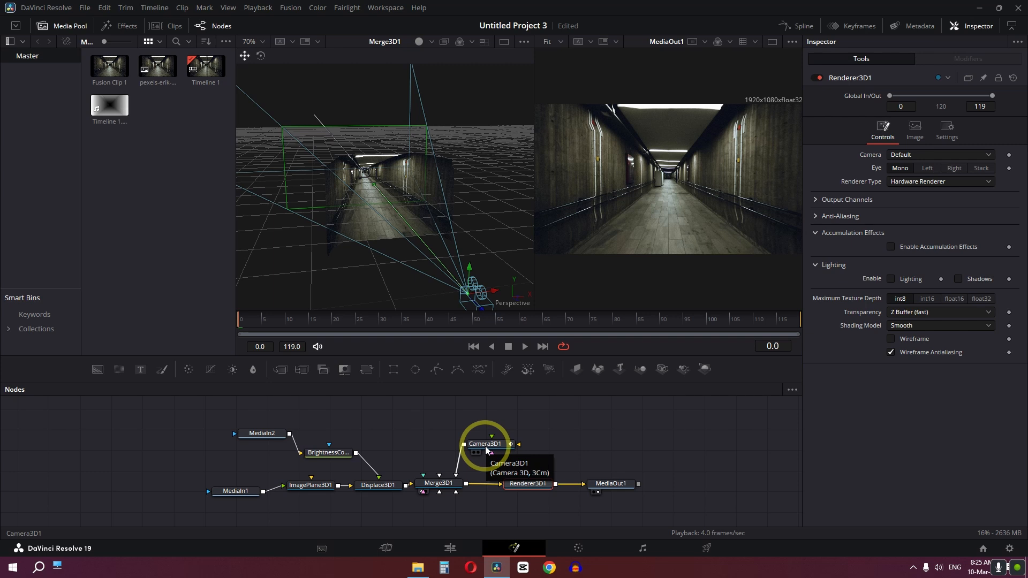
click(485, 446)
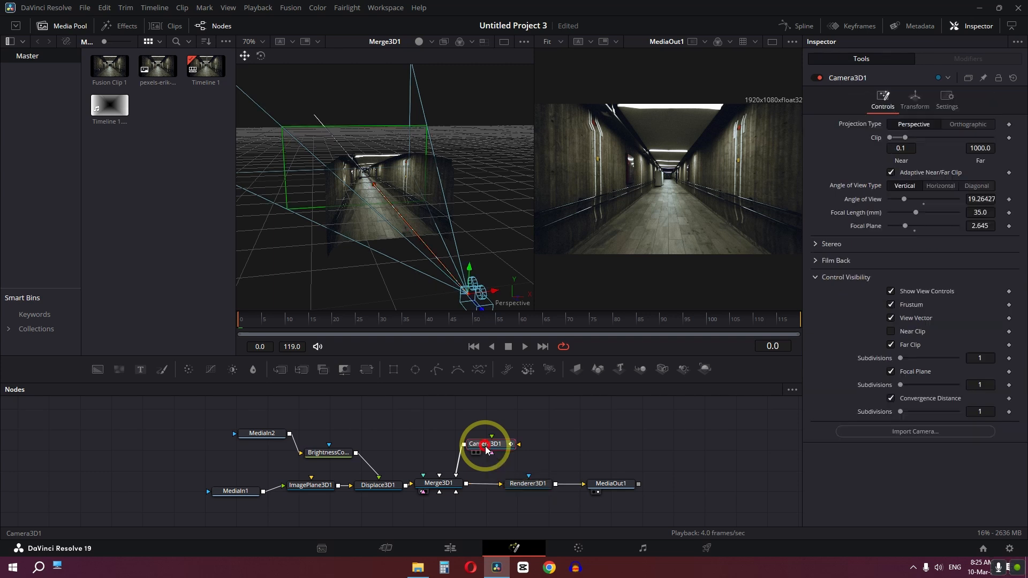
drag(907, 227, 887, 228)
click(979, 225)
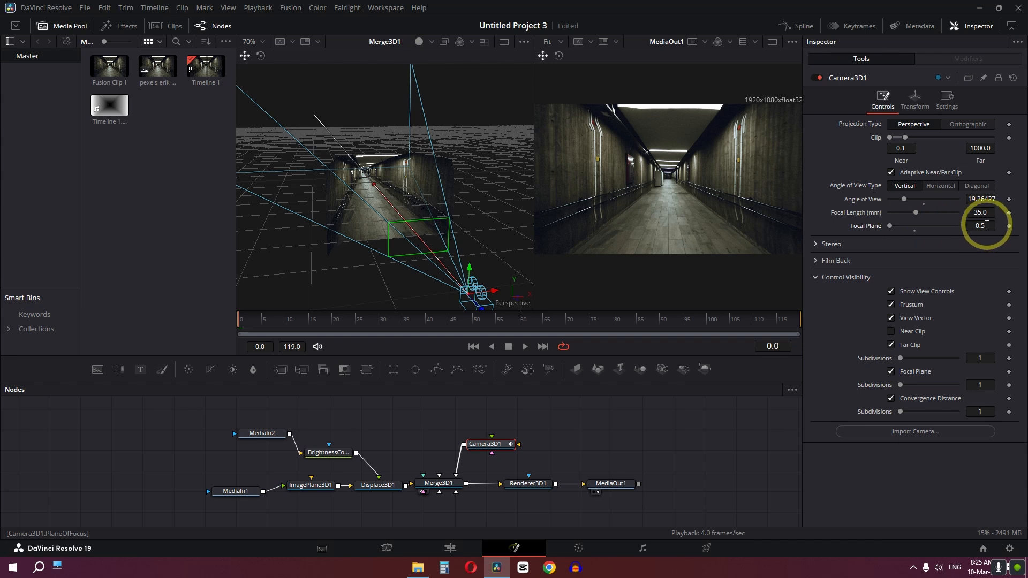
text(0.561)
key(Return)
drag(980, 226, 986, 225)
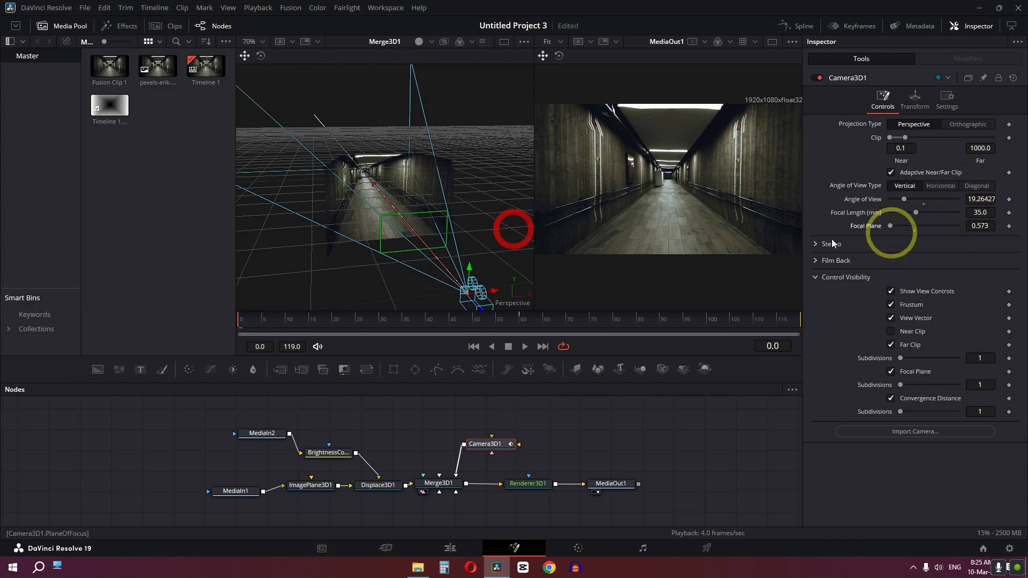
Move Camera3D1's focal plane onto the near part of the displaced hallway, at about 1.171
alt+click(403, 252)
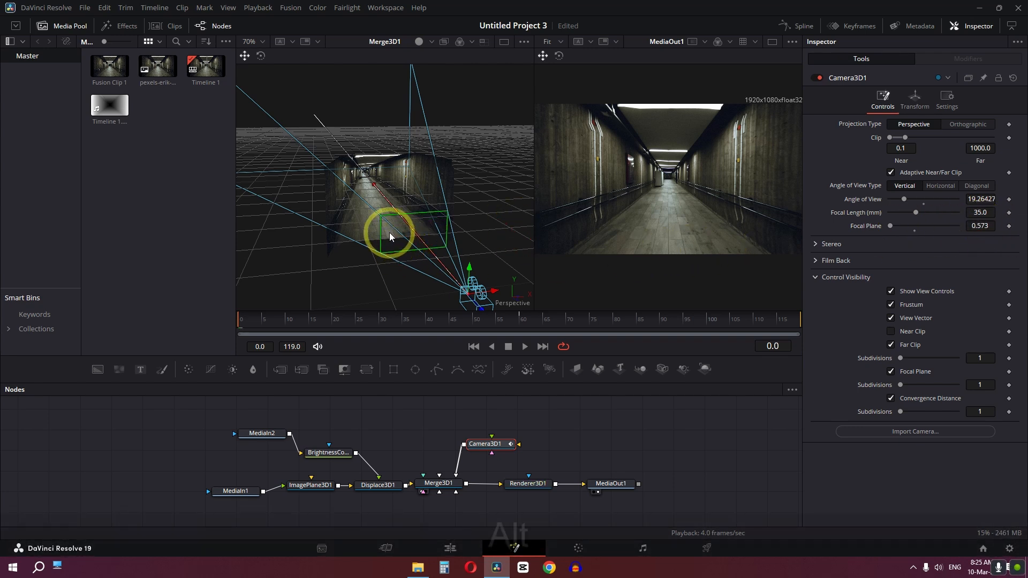
scroll(406, 236, up, 3)
drag(406, 240, 387, 210)
scroll(409, 182, up, 2)
scroll(404, 228, up, 2)
drag(980, 226, 1009, 230)
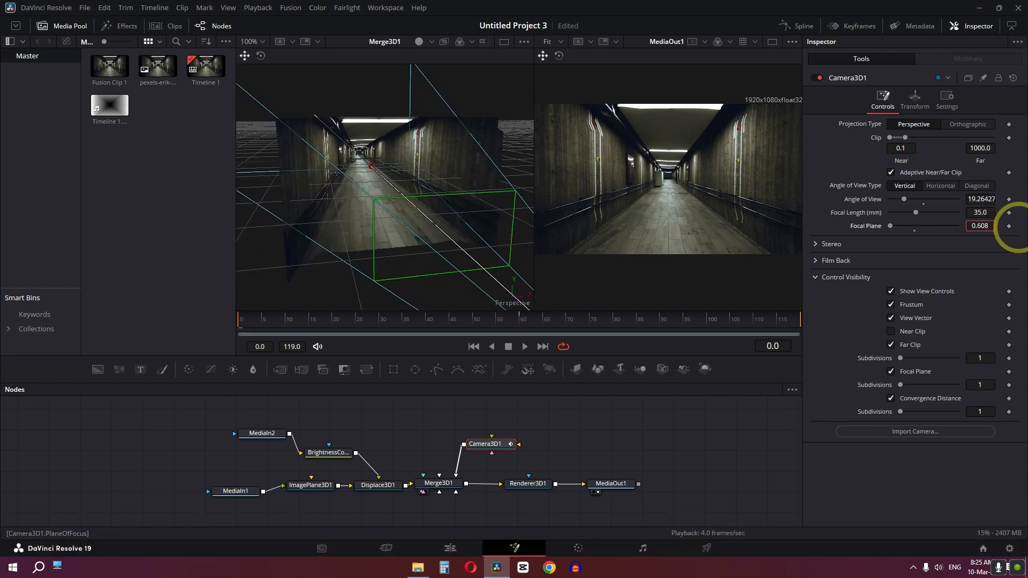
drag(575, 232, 684, 234)
drag(407, 225, 476, 256)
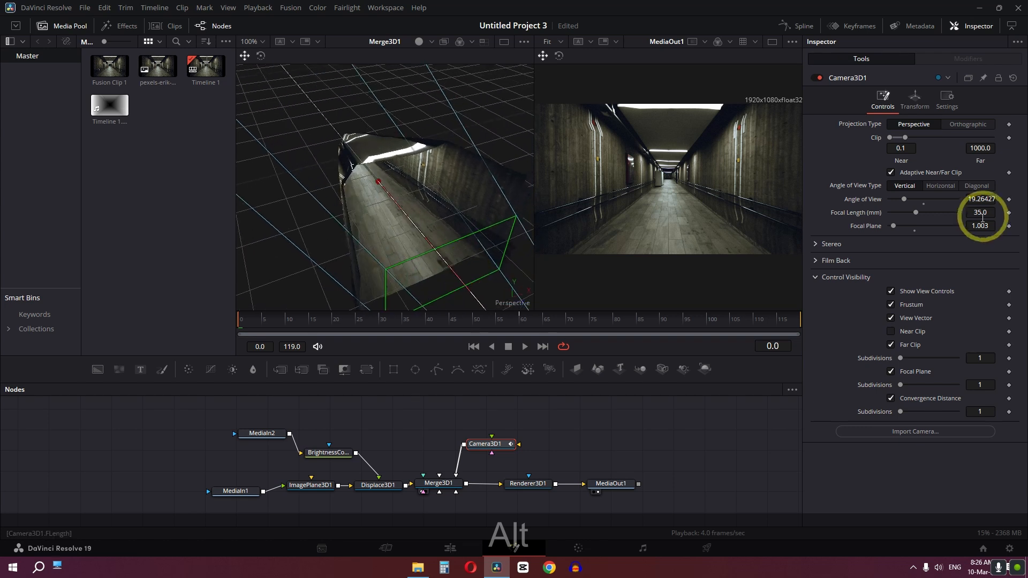
drag(980, 226, 476, 228)
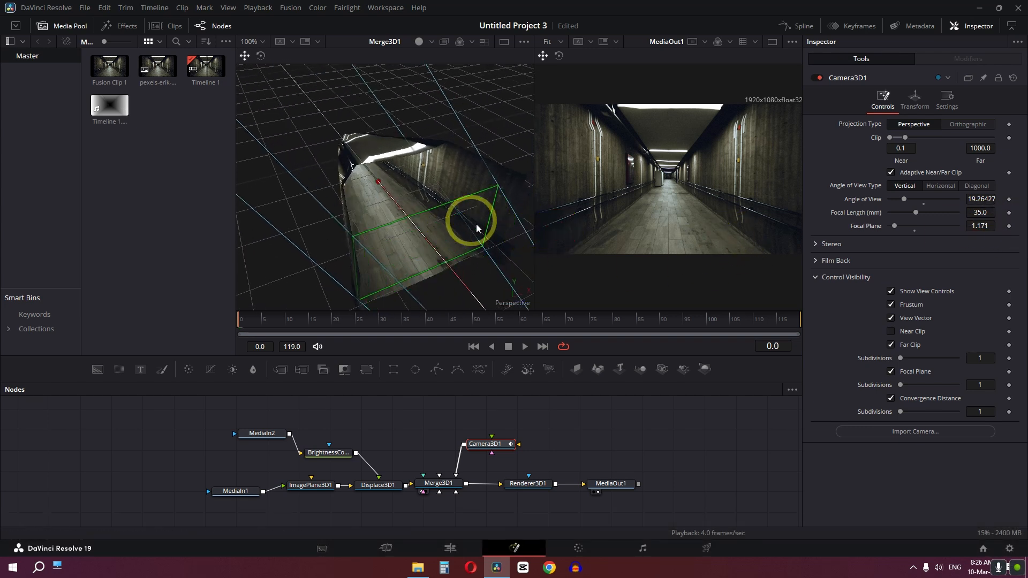
Preview the MediaOut1 image with Renderer3D1's accumulation effects enabled, then turn them off again
click(527, 483)
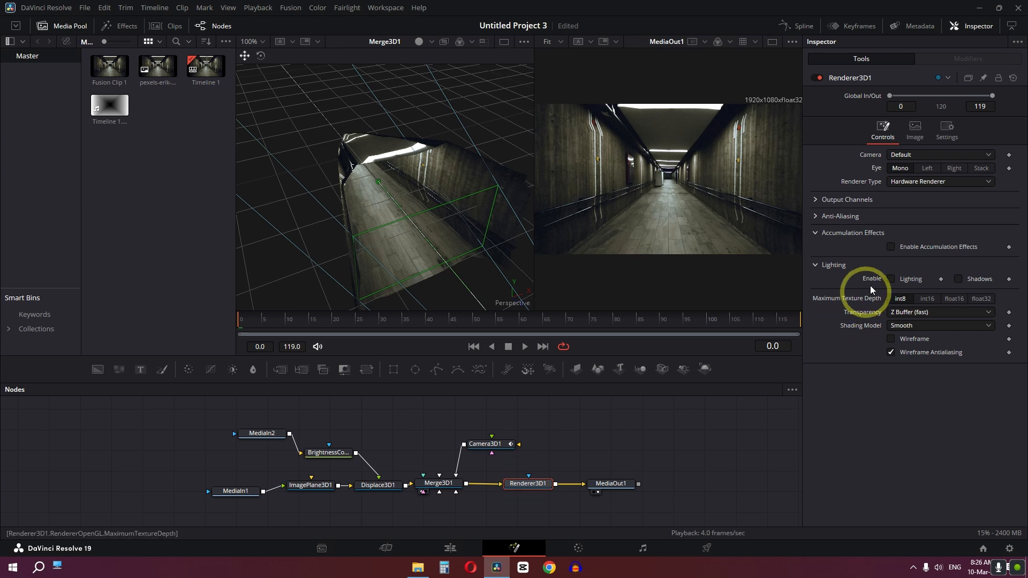
click(891, 247)
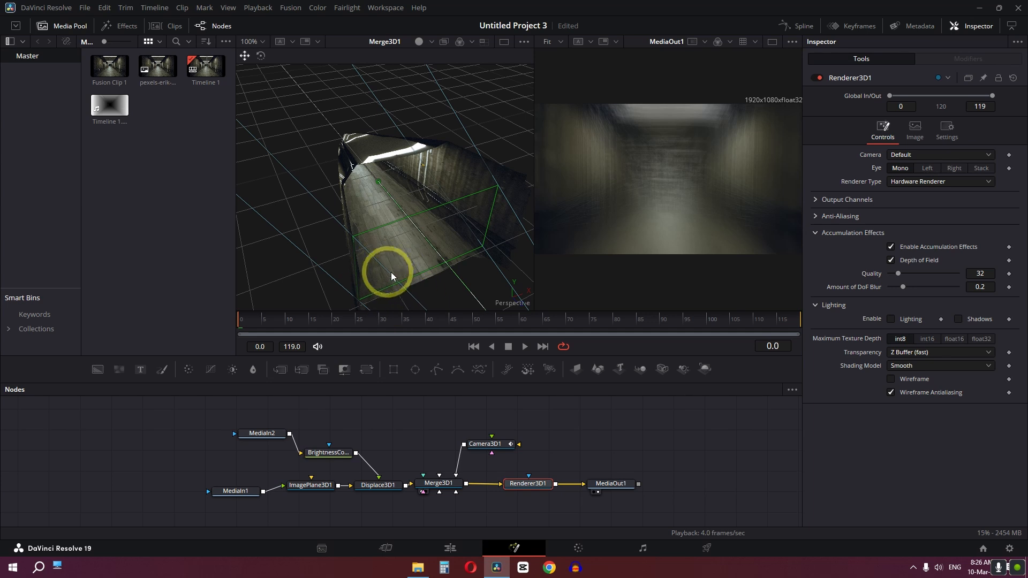
click(891, 247)
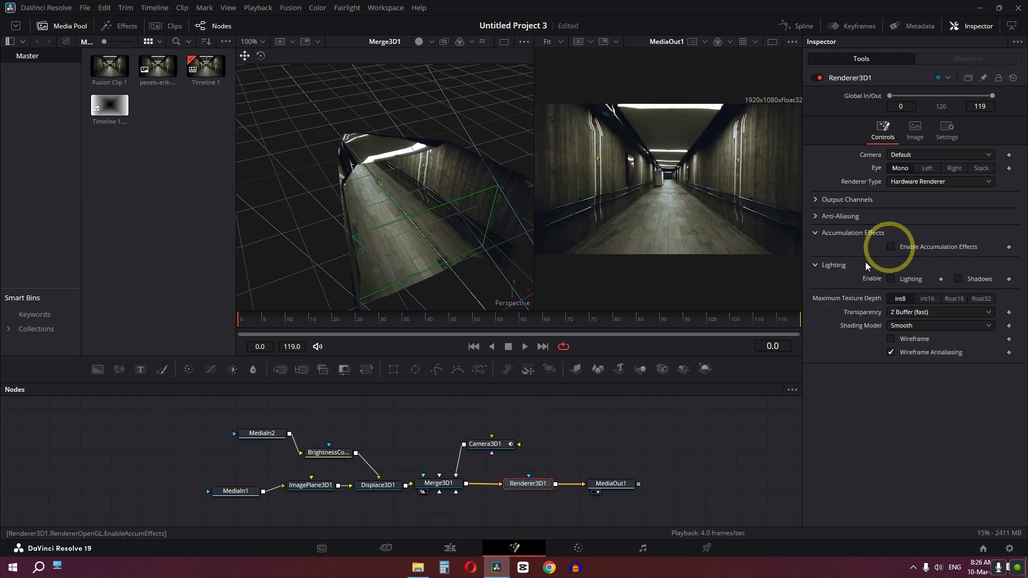
Set Camera3D1's focal plane to about 1.437 and enable Renderer3D1's accumulation effects
click(484, 443)
drag(978, 228, 1002, 231)
drag(515, 233, 548, 237)
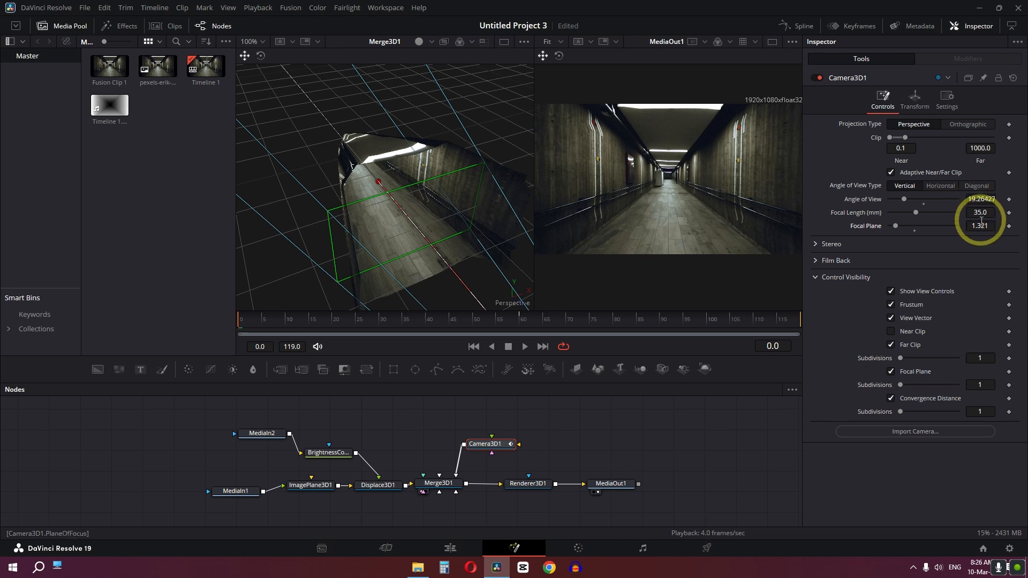
drag(976, 227, 526, 227)
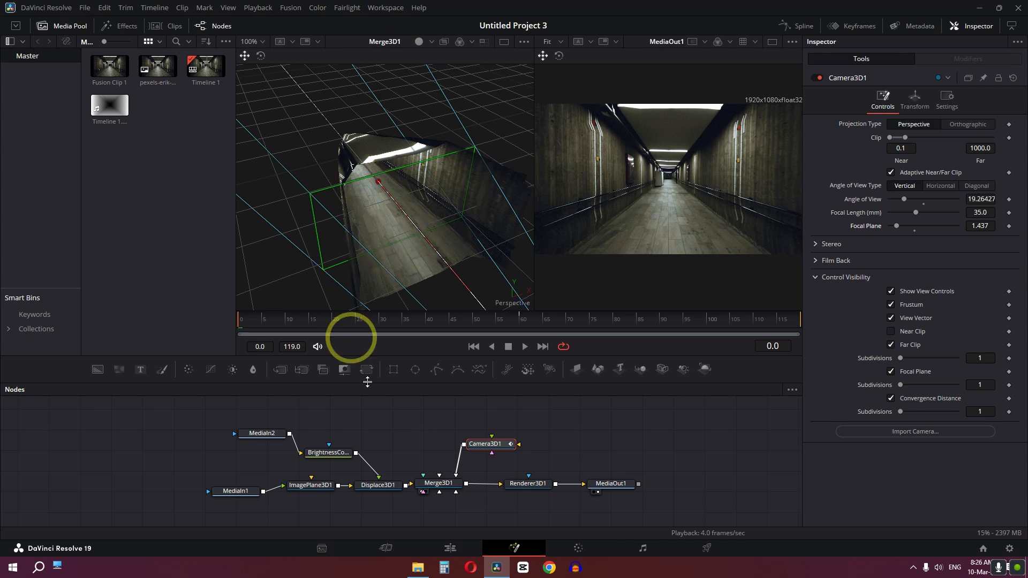
click(514, 488)
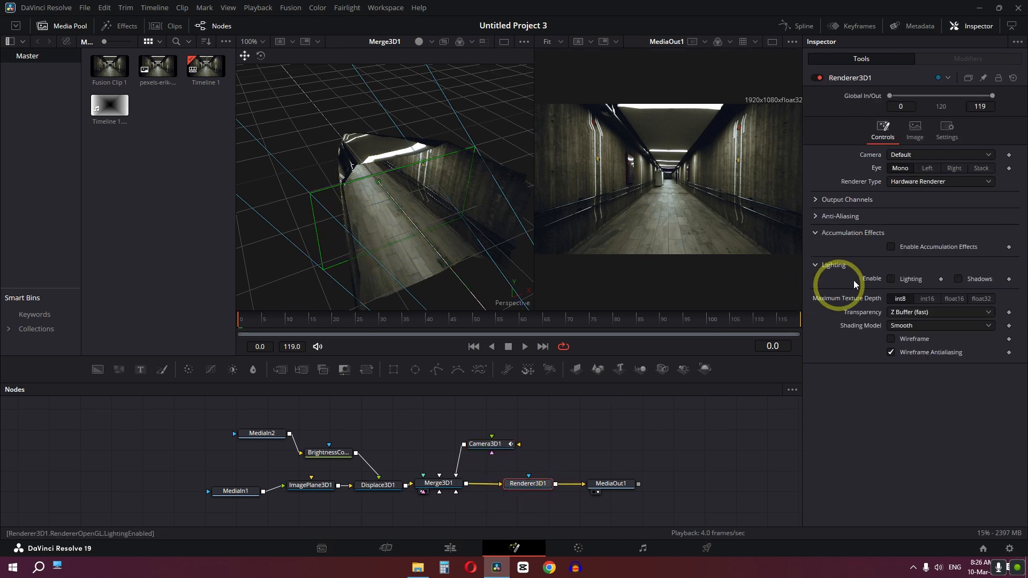
click(891, 247)
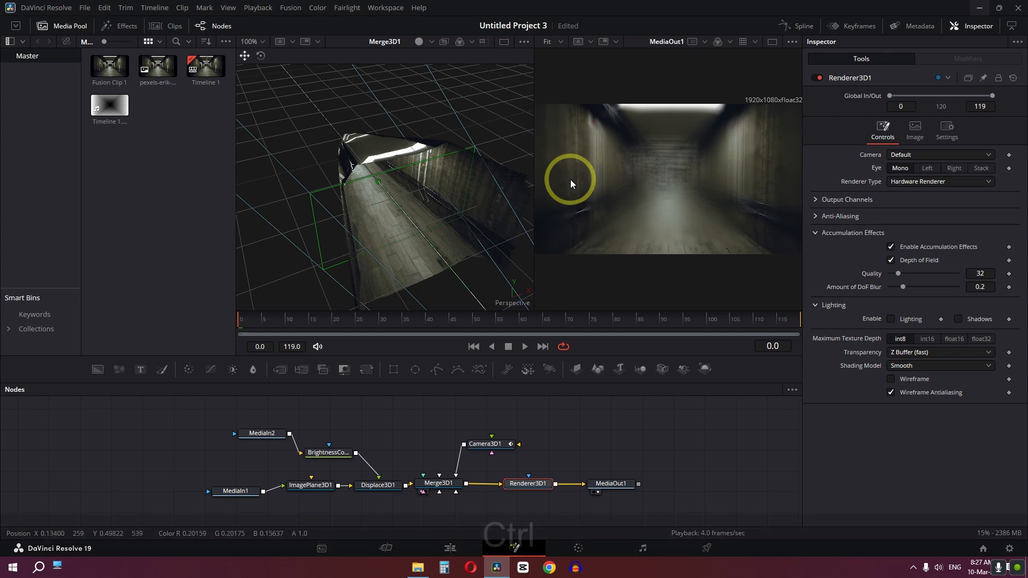
Set Renderer3D1's depth-of-field blur amount to 0.09 and its accumulation quality to 20
scroll(573, 179, up, 2)
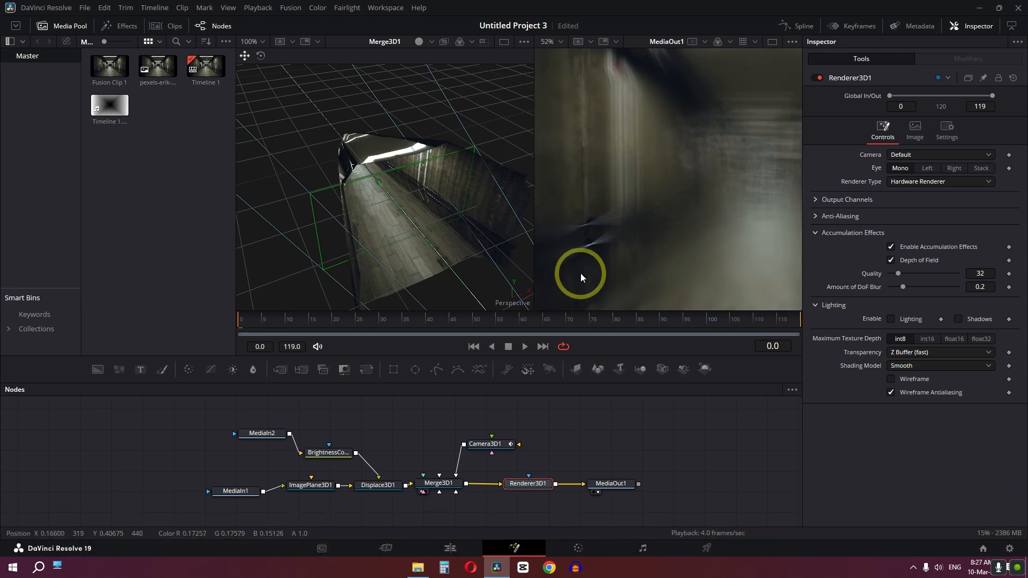
click(992, 288)
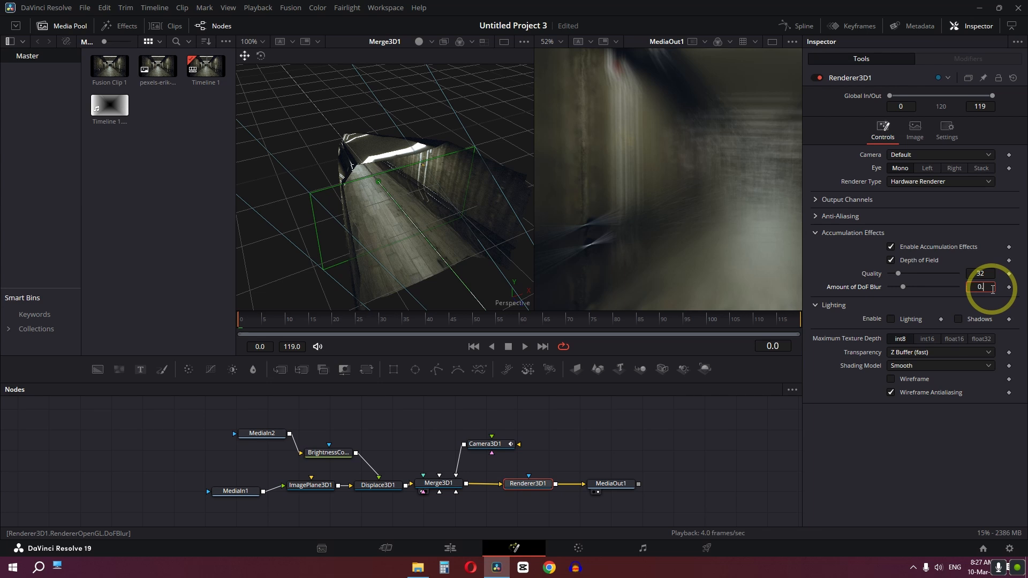
key(Tab)
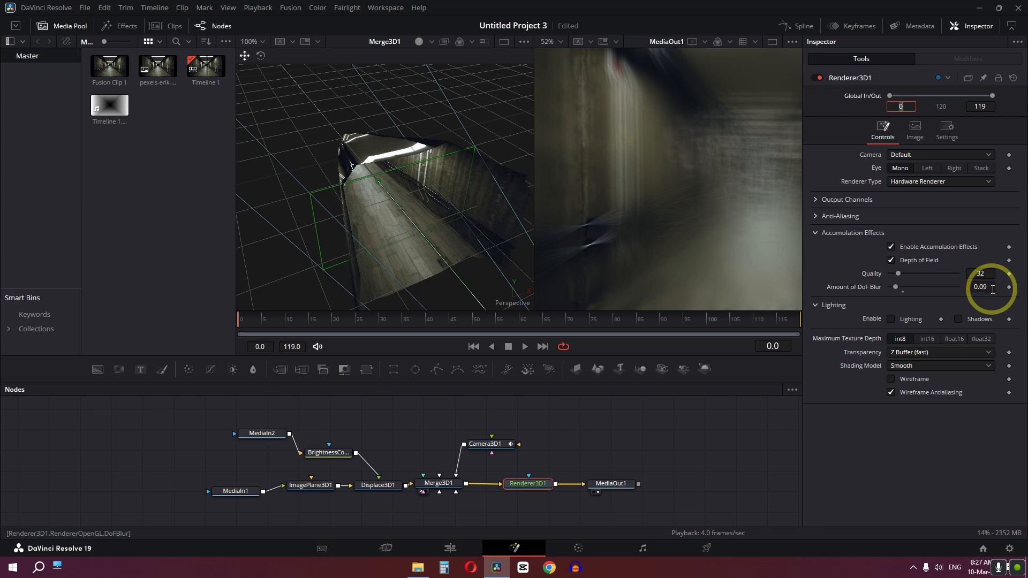
click(979, 274)
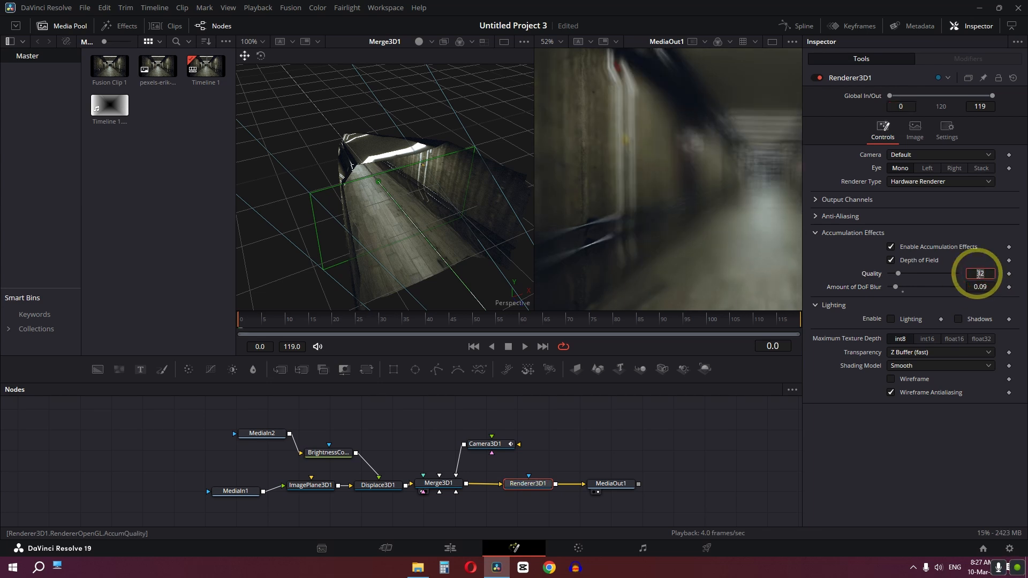
Reduce Renderer3D1's depth-of-field blur amount in stages through 0.05 and 0.02 to 0.01
click(977, 288)
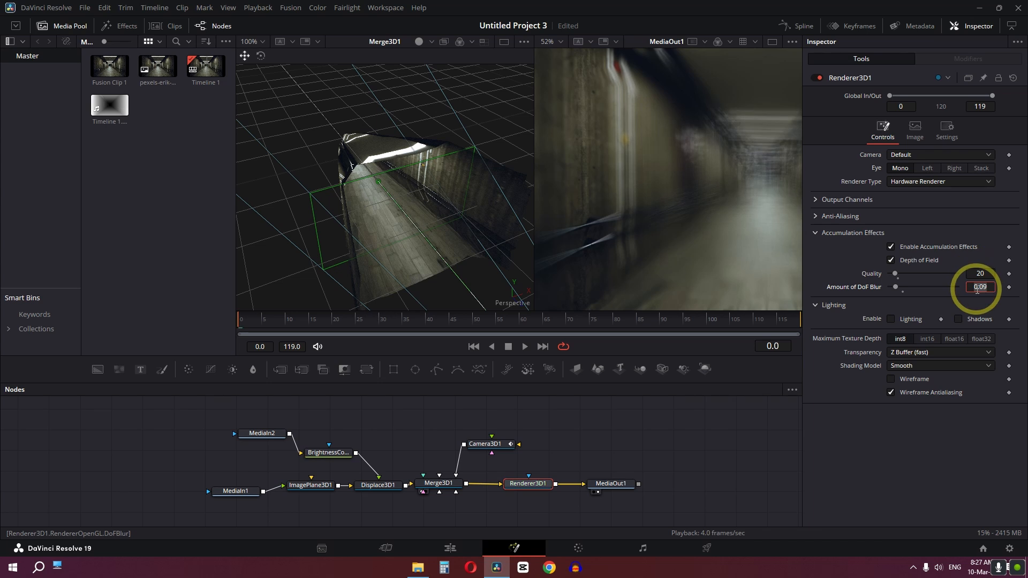
text(0.05)
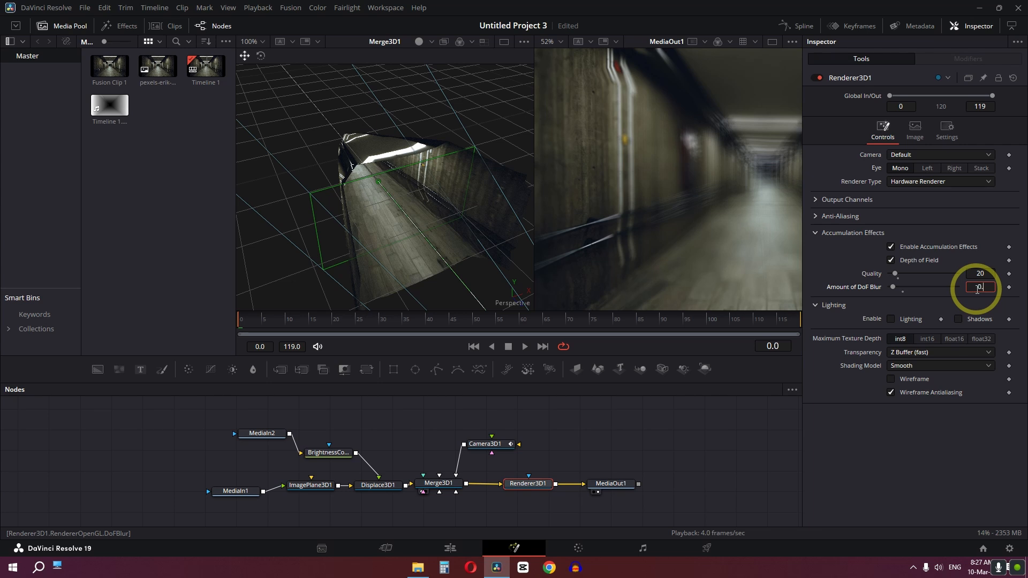
key(Tab)
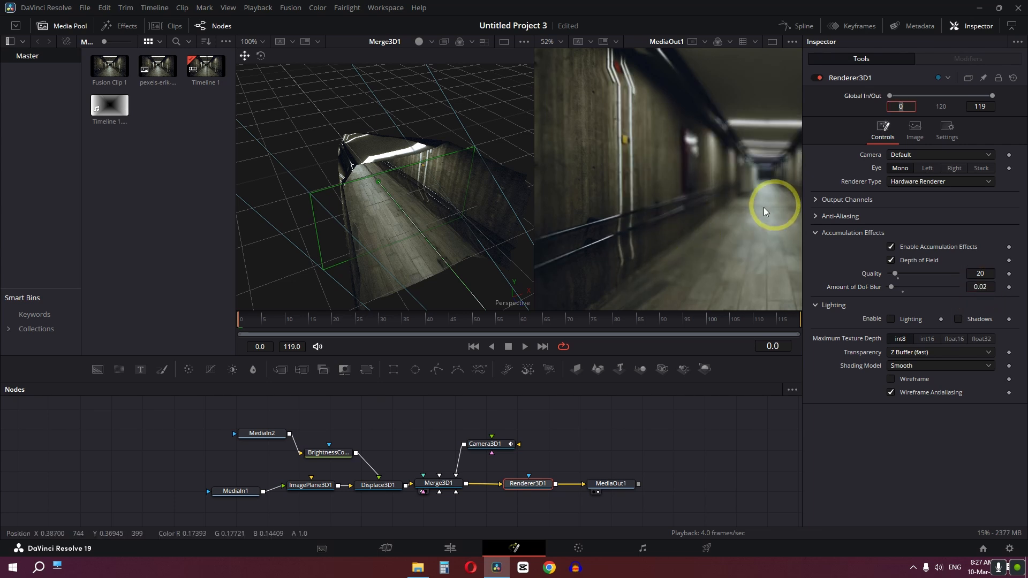
click(988, 287)
text(0.01)
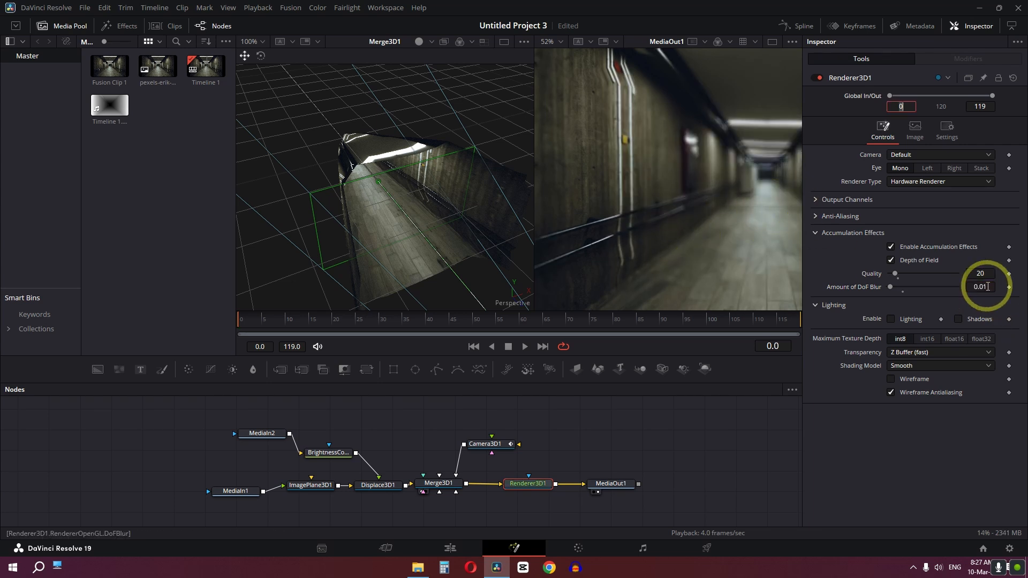
Set Renderer3D1's accumulation quality to 25 and preview the depth-of-field blur at frames 45 and 60
click(984, 273)
text(25)
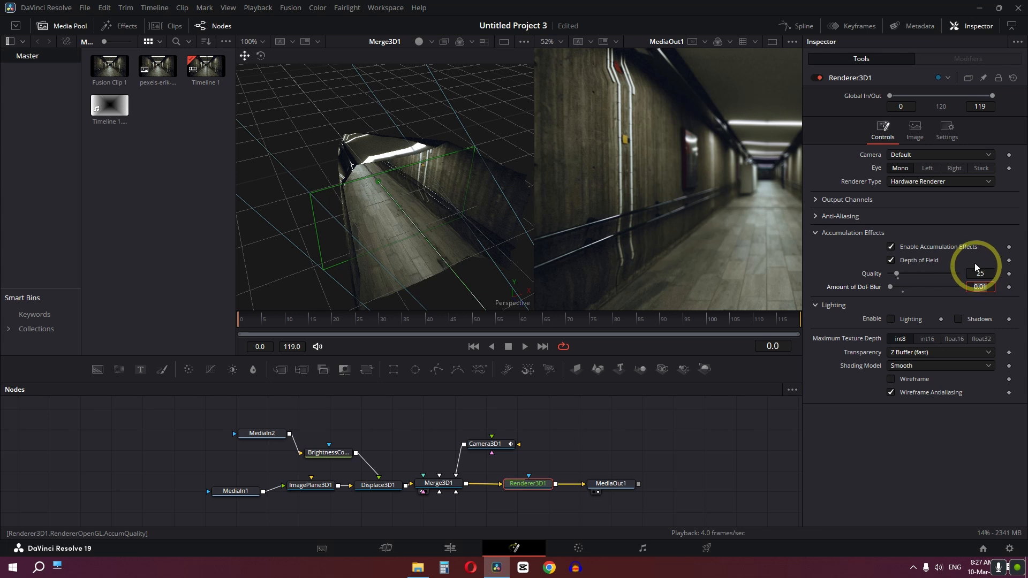
click(454, 322)
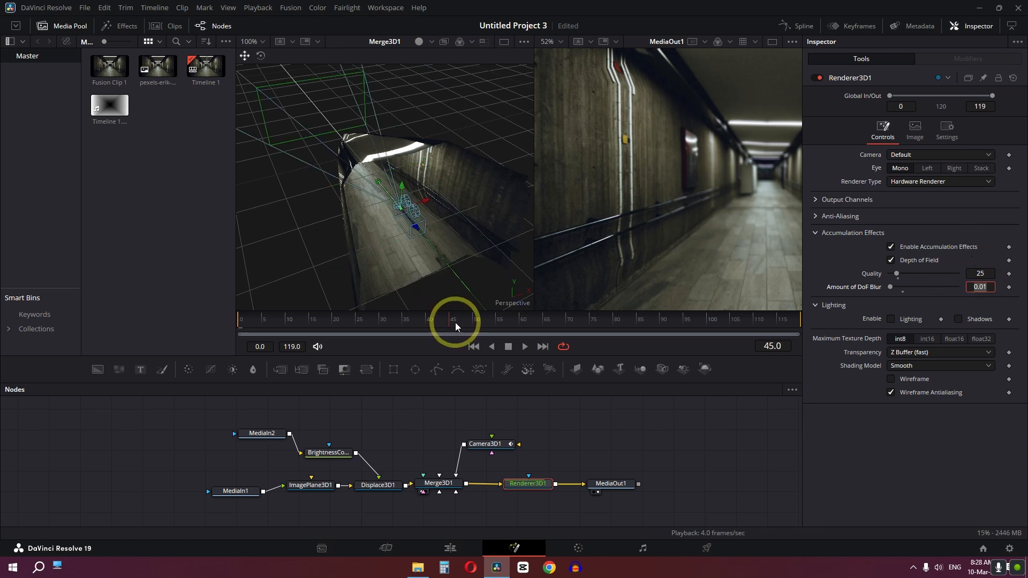
click(498, 445)
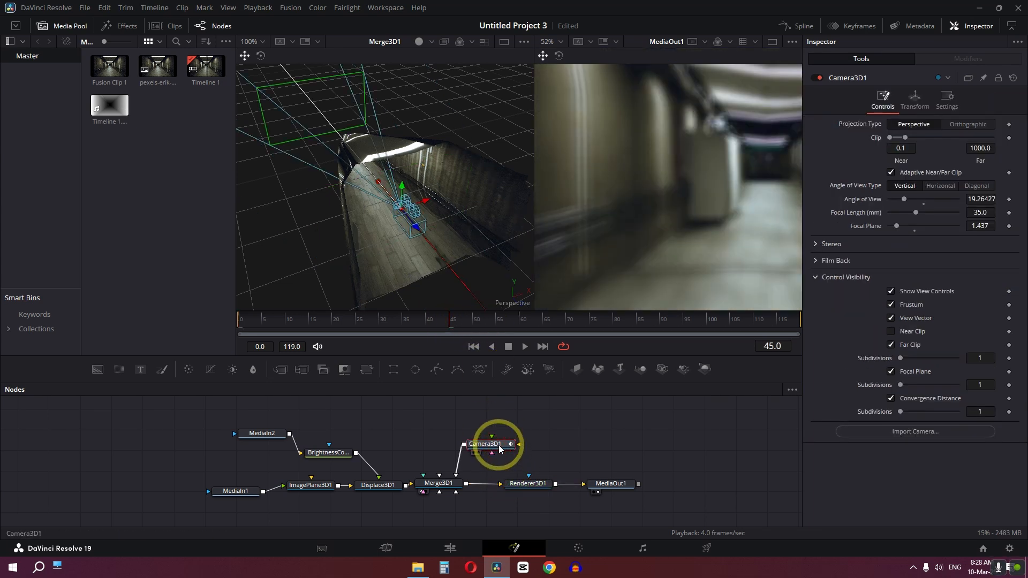
click(510, 321)
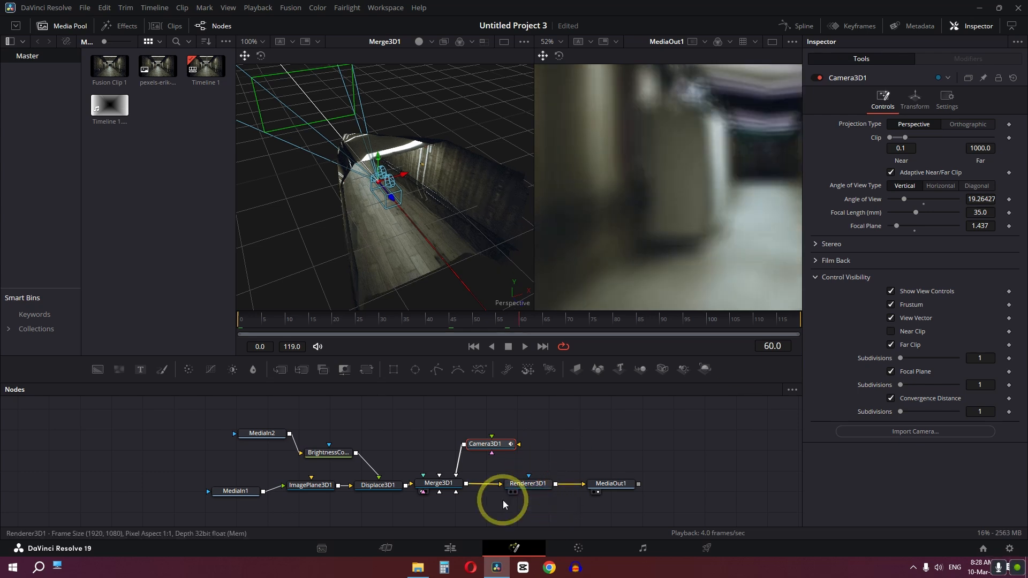
With Renderer3D1's accumulation effects turned off, keyframe Camera3D1's focal plane at 0.5 on frame 60 and about 1.398 on frame 0
click(522, 483)
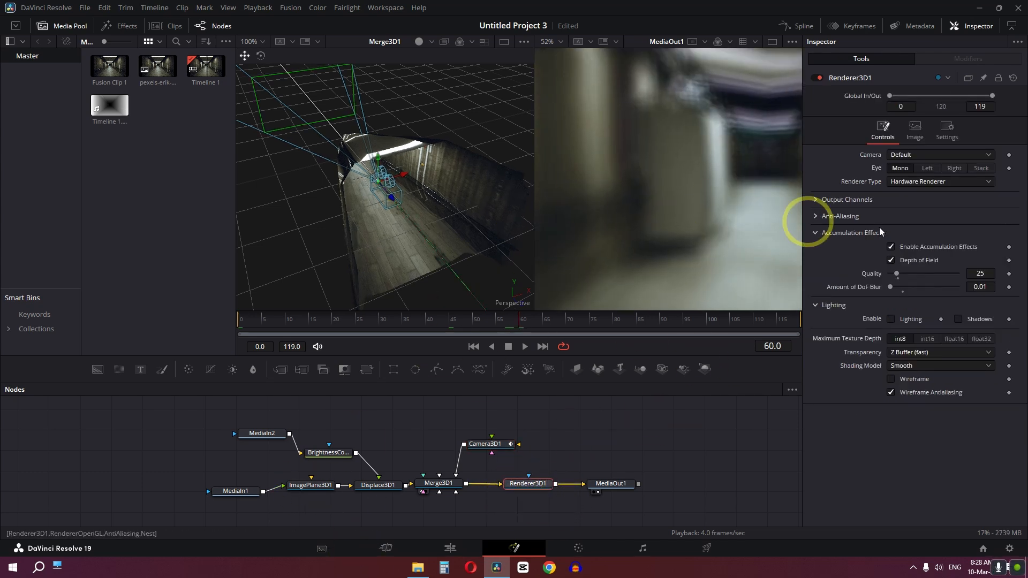
click(891, 247)
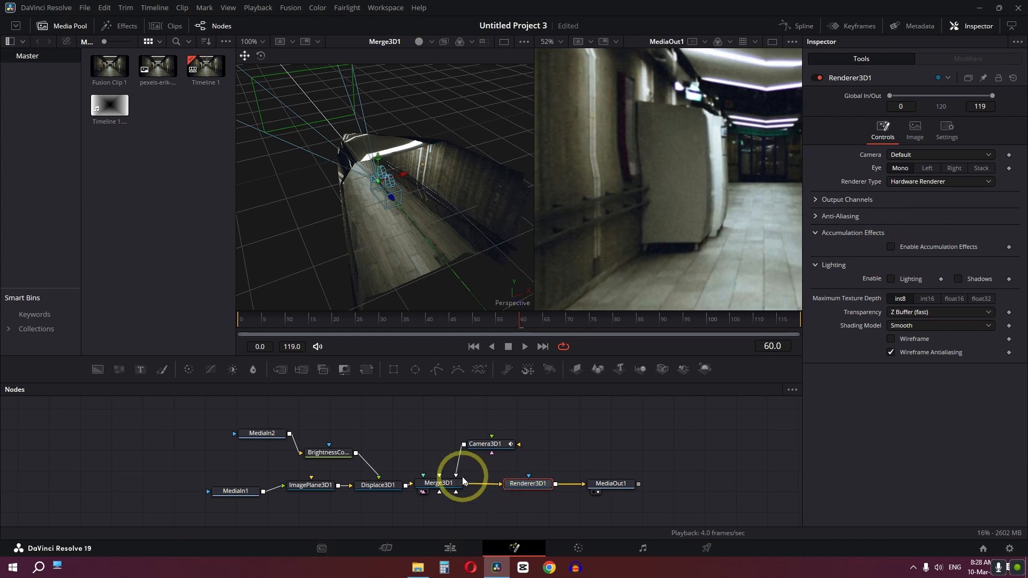
click(498, 444)
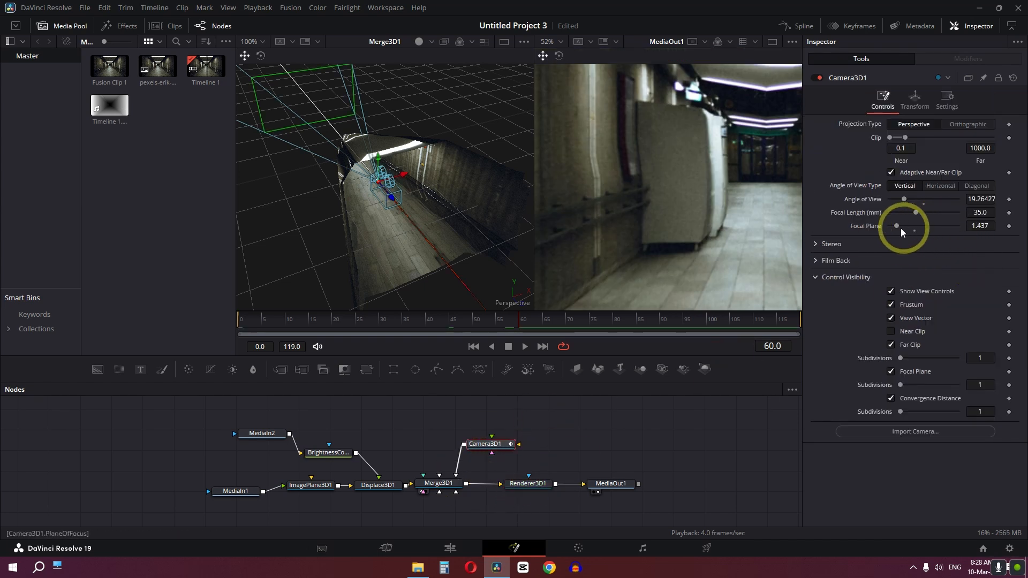
drag(897, 226, 493, 239)
click(1009, 225)
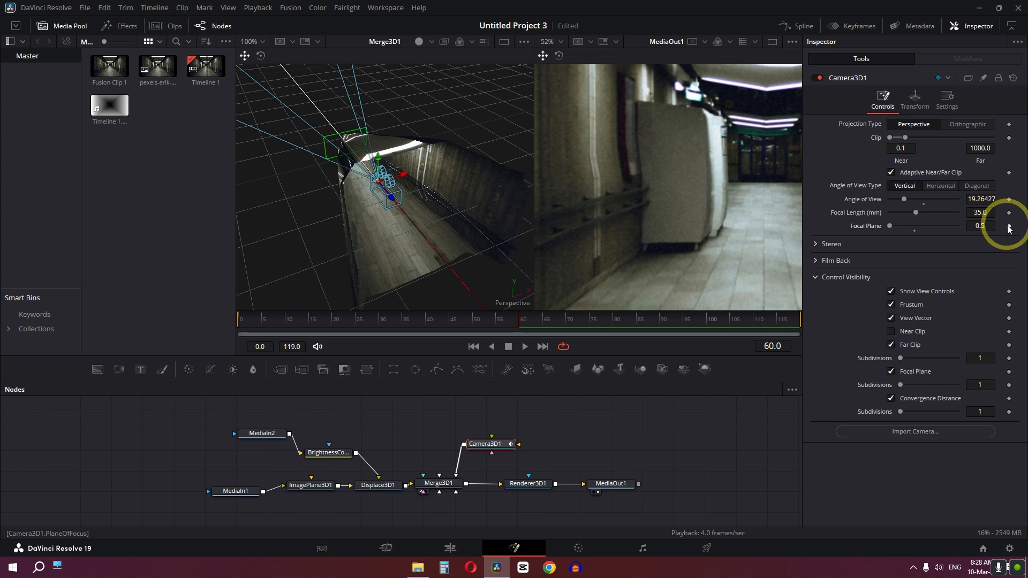
drag(519, 326, 198, 339)
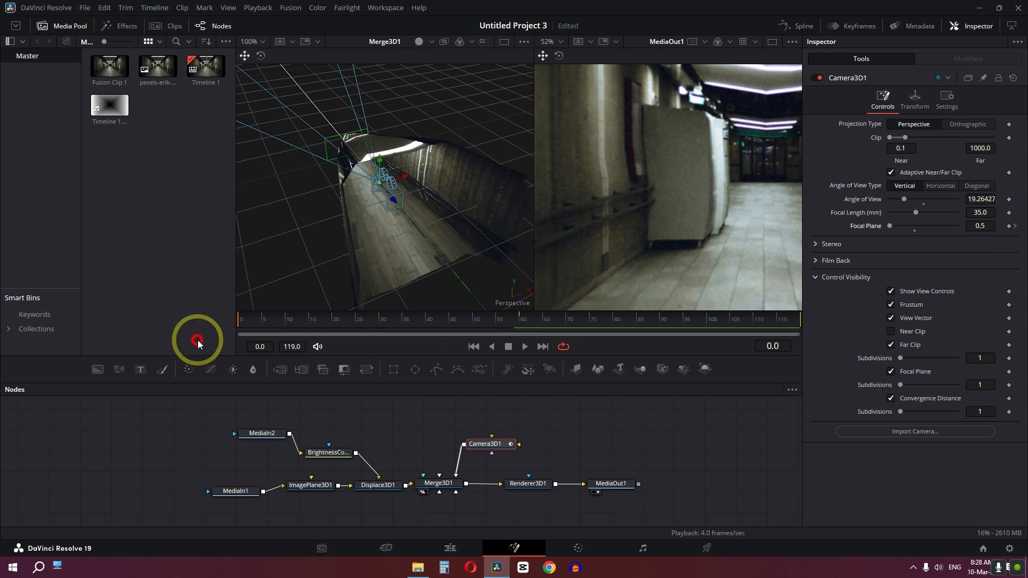
drag(929, 236, 891, 233)
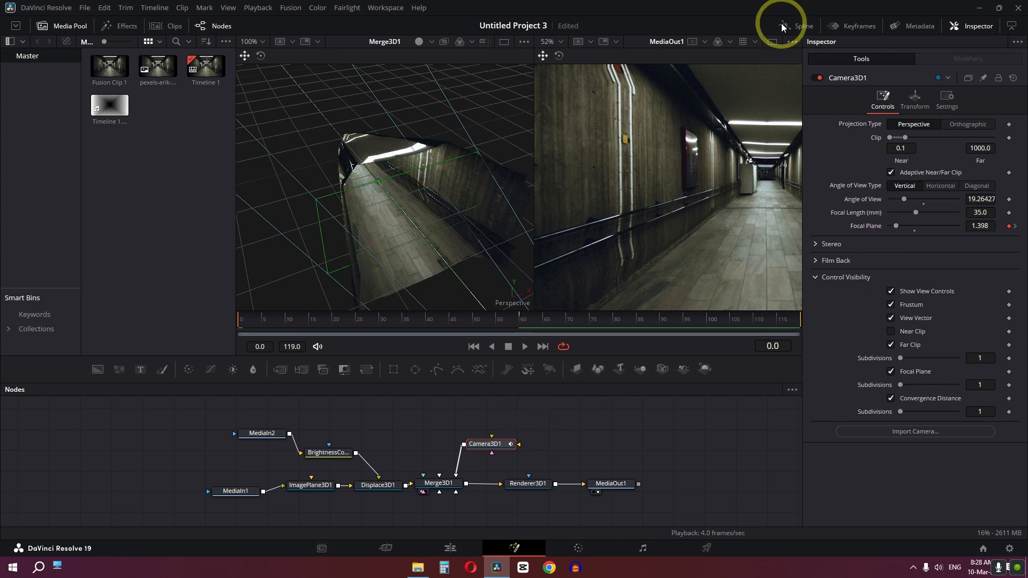
Smooth Camera3D1's Focal Plane animation curve between its two keyframes in the spline editor
click(792, 25)
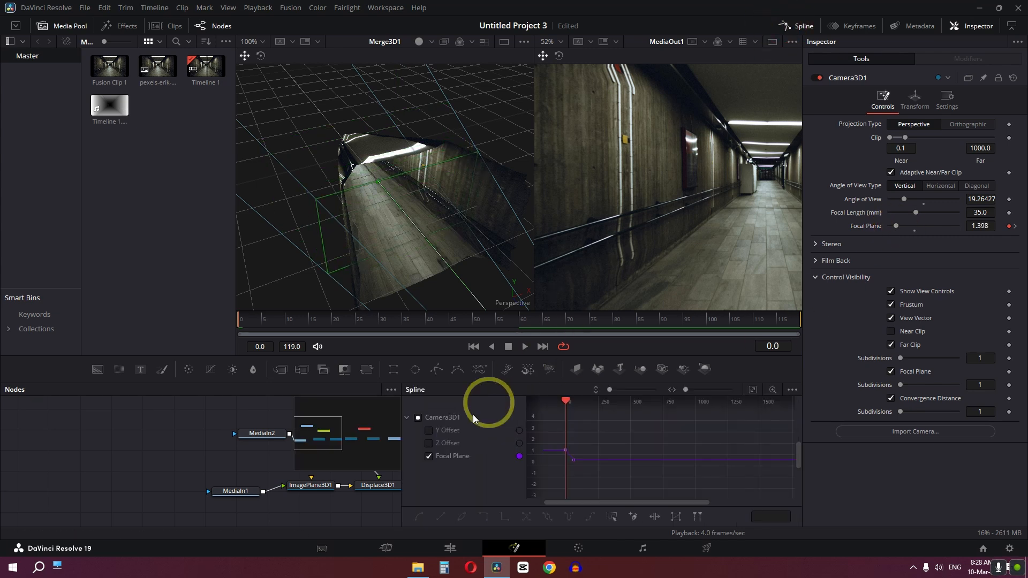
click(752, 389)
drag(582, 446, 542, 477)
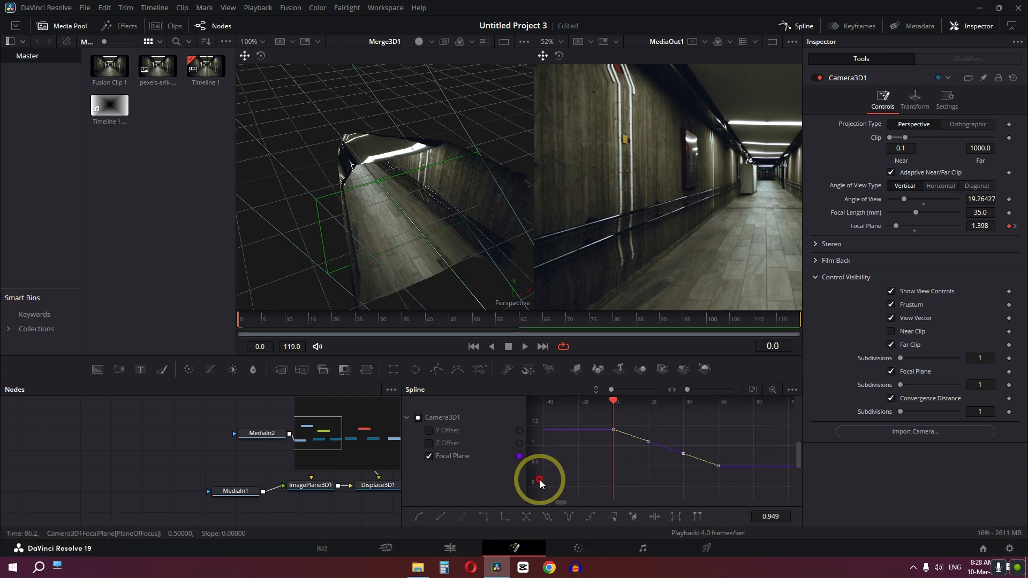
click(419, 516)
click(815, 28)
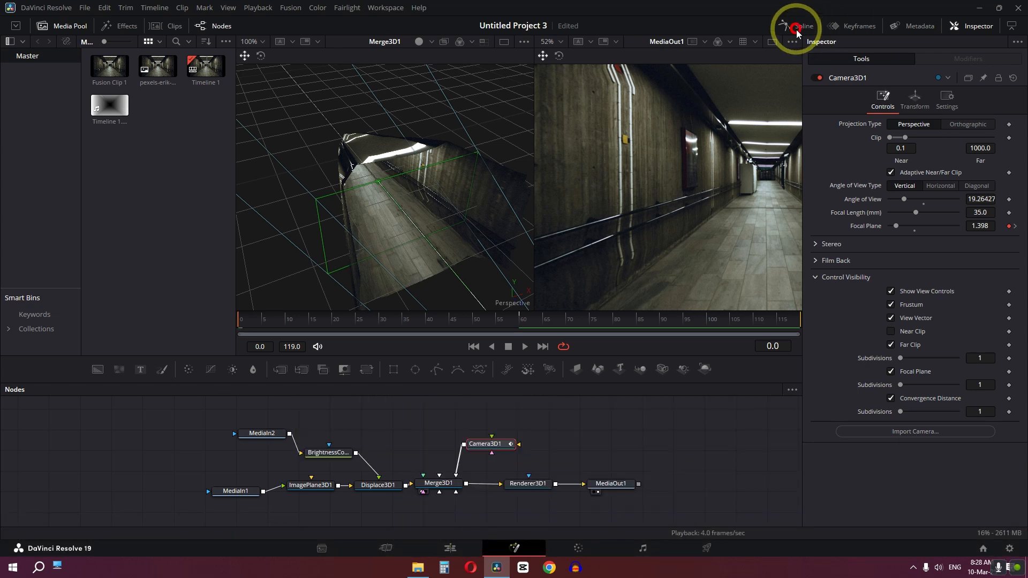
Enable Renderer3D1's accumulation effects again and preview the whole MediaOut1 image in a single viewer
click(527, 484)
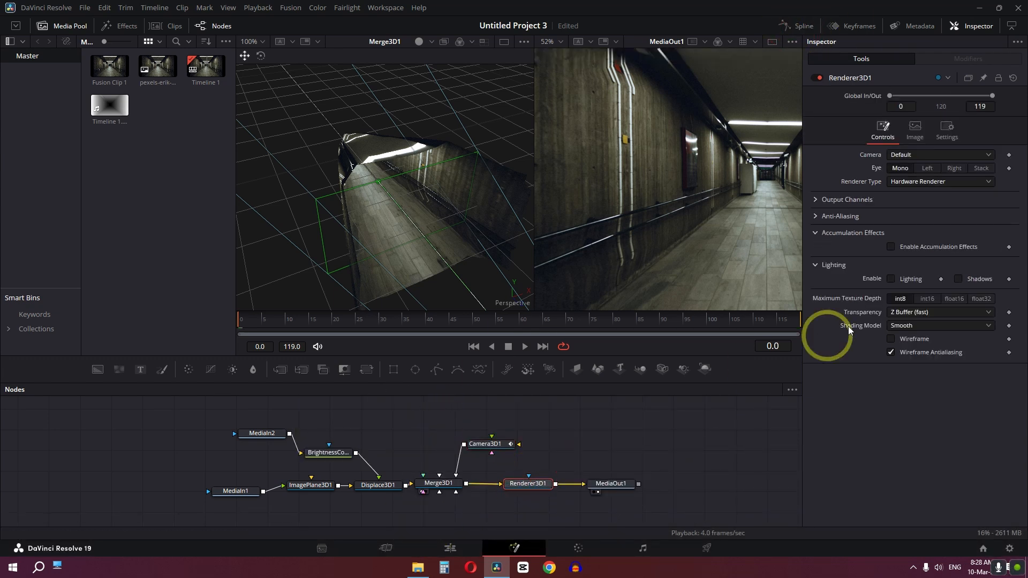
click(891, 246)
click(771, 42)
ctrl+scroll(495, 187, down, 2)
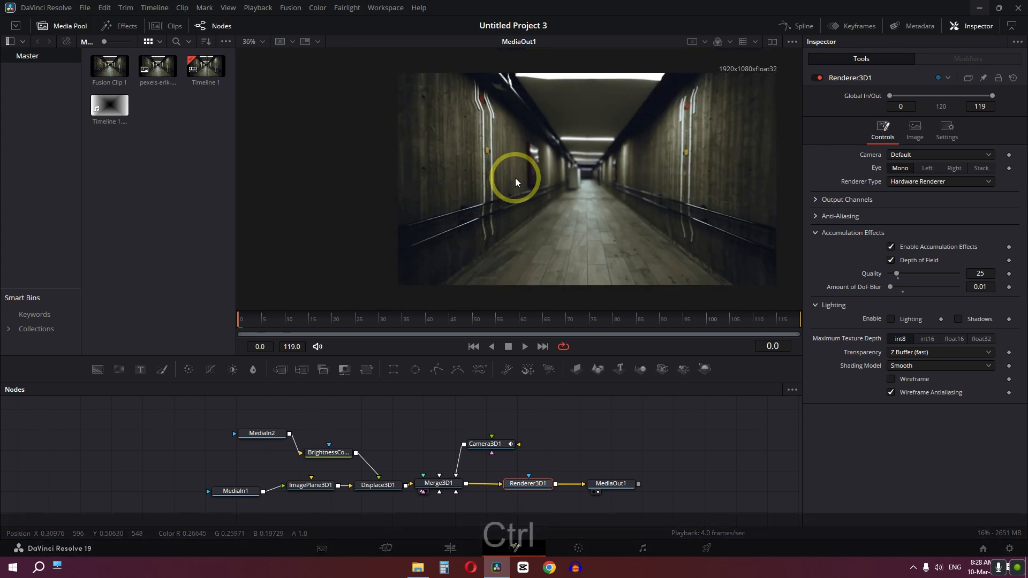
click(290, 320)
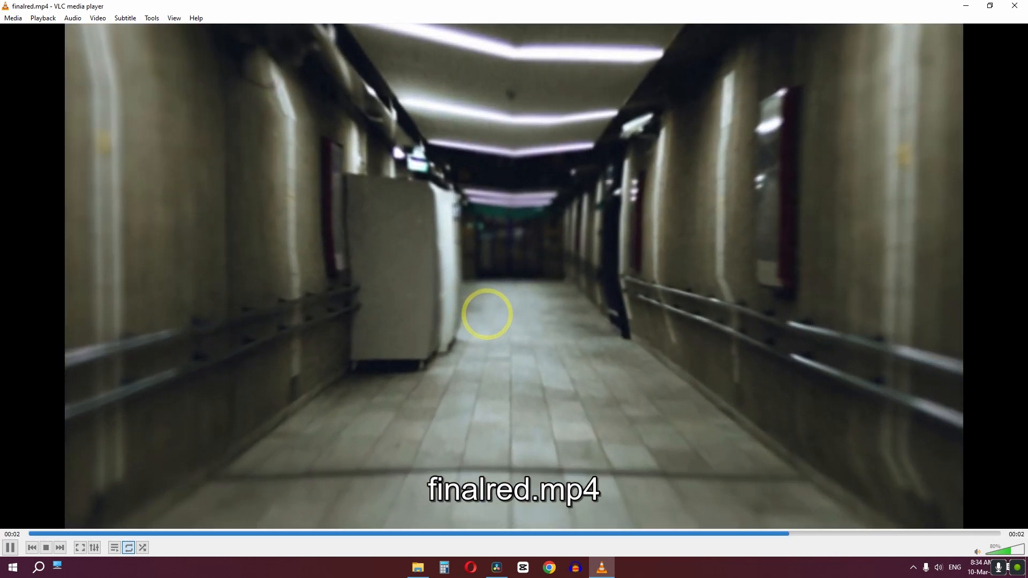
Close the finalred.mp4 playback and enable lighting and shadows on Renderer3D1 in the "turn img to 3d" project
key(alt+F4)
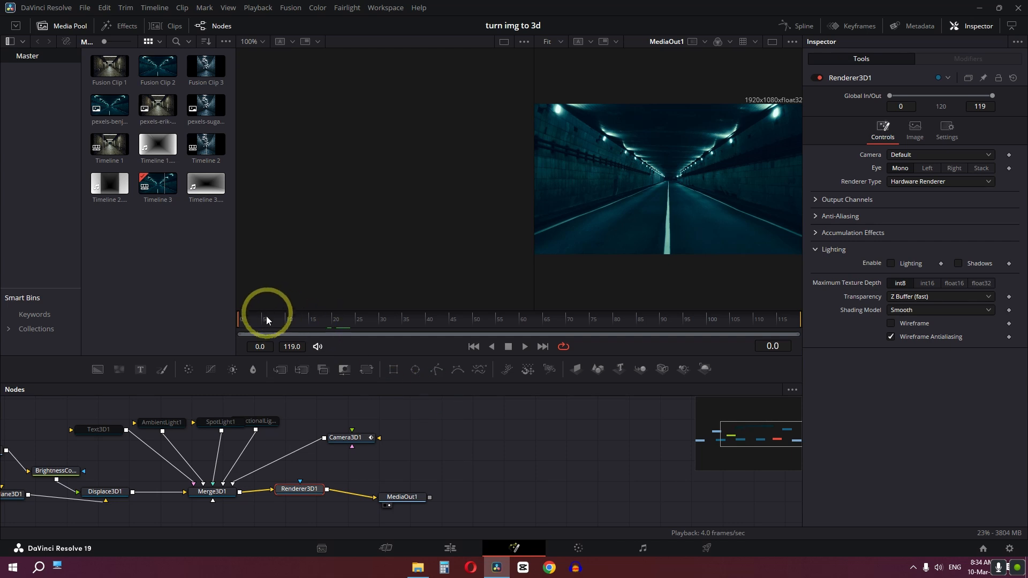
drag(257, 320, 439, 325)
drag(478, 444, 584, 436)
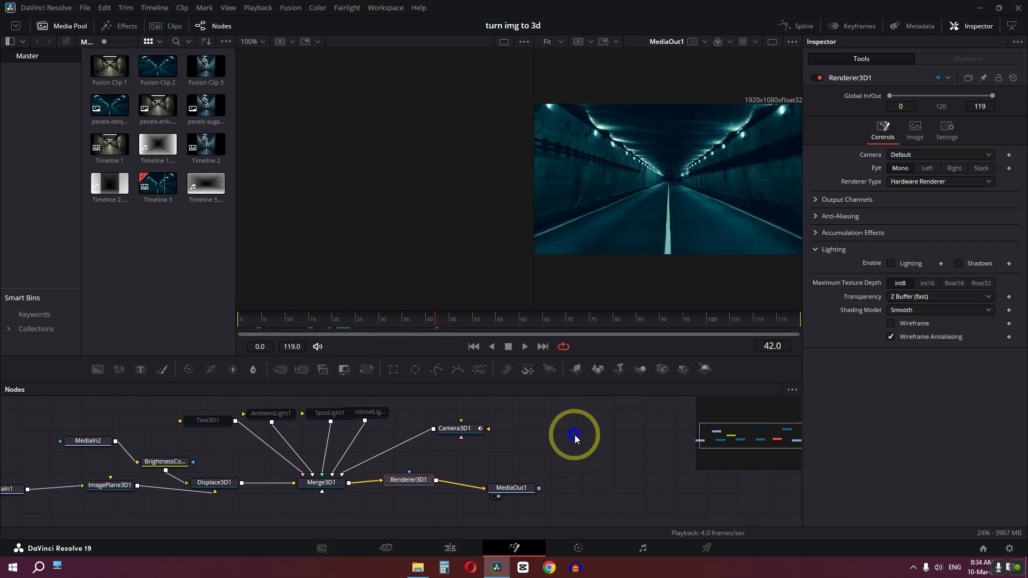
click(395, 480)
click(891, 262)
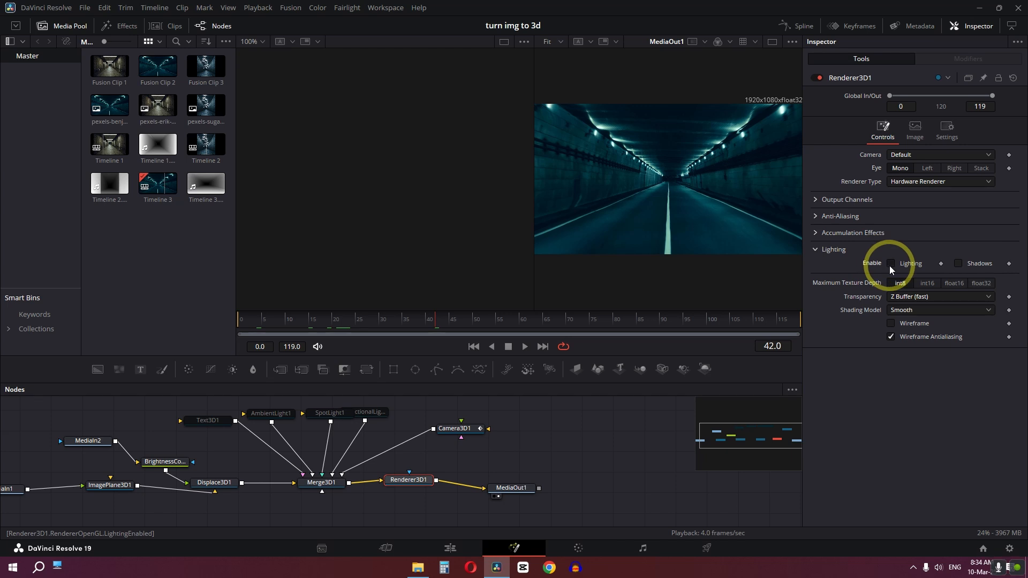
click(959, 263)
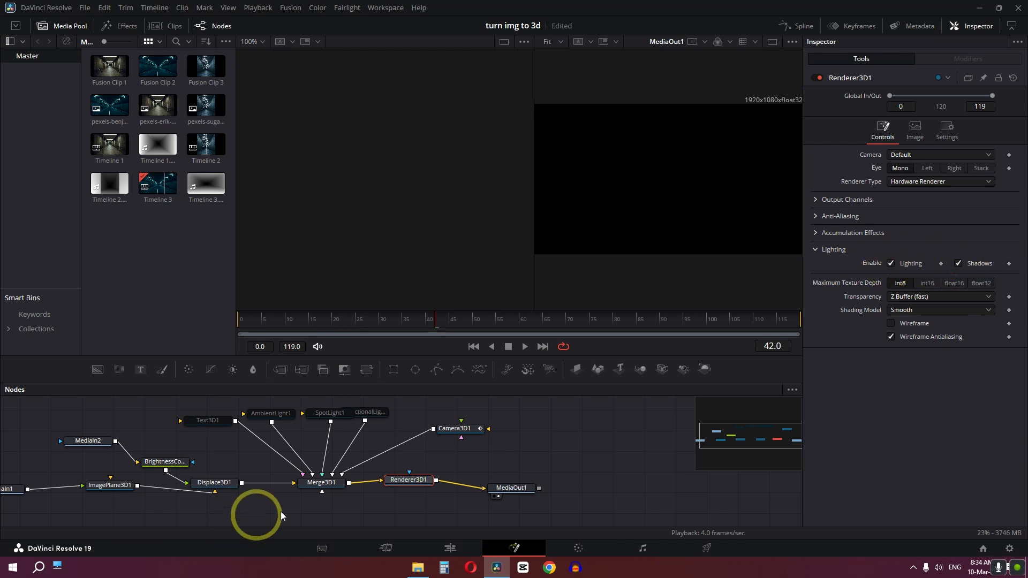
Compare the render with ImagePlane3D1's Affected by Lights option turned off and back on
drag(211, 516, 266, 517)
click(182, 488)
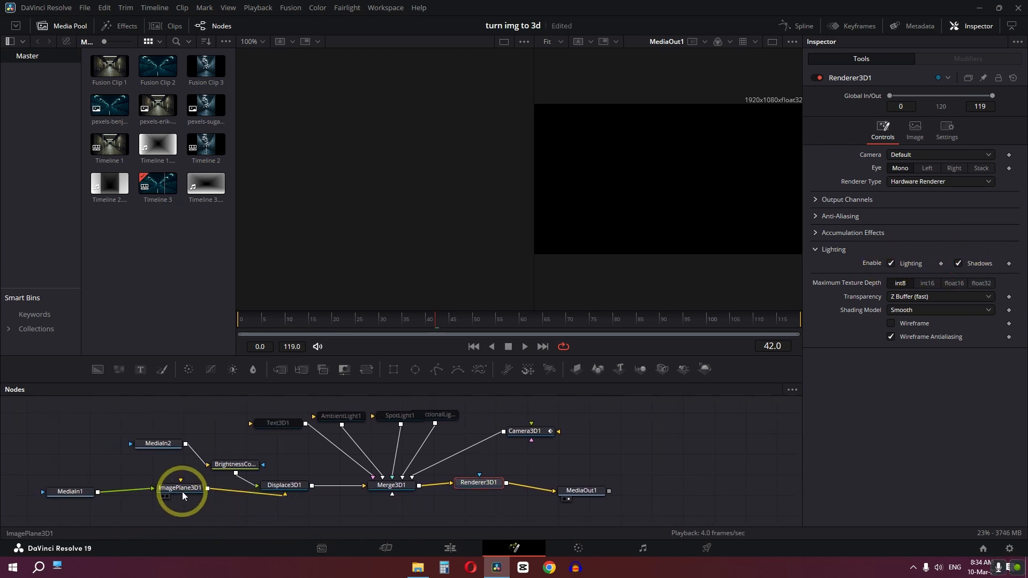
click(1023, 226)
click(314, 515)
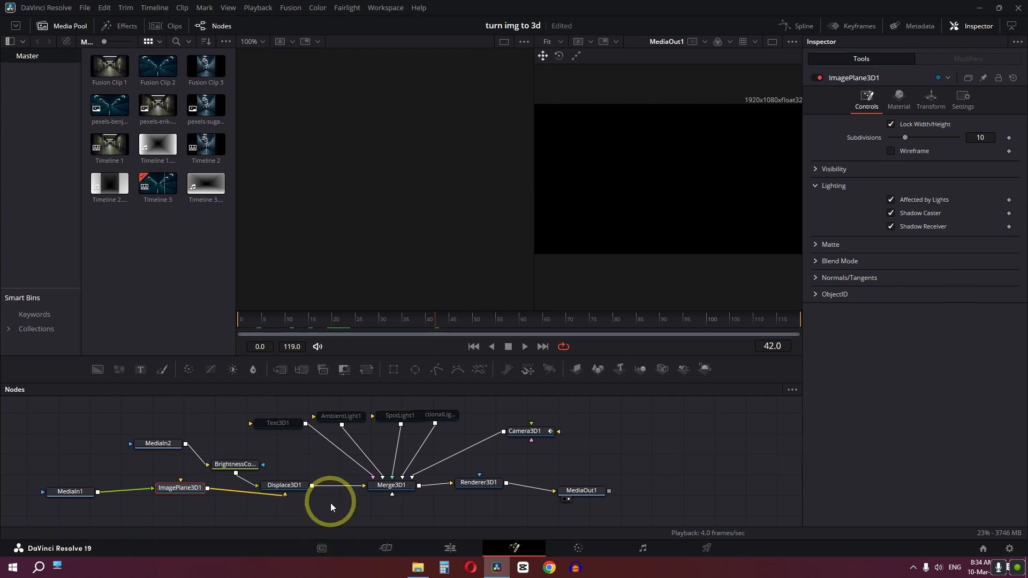
click(161, 497)
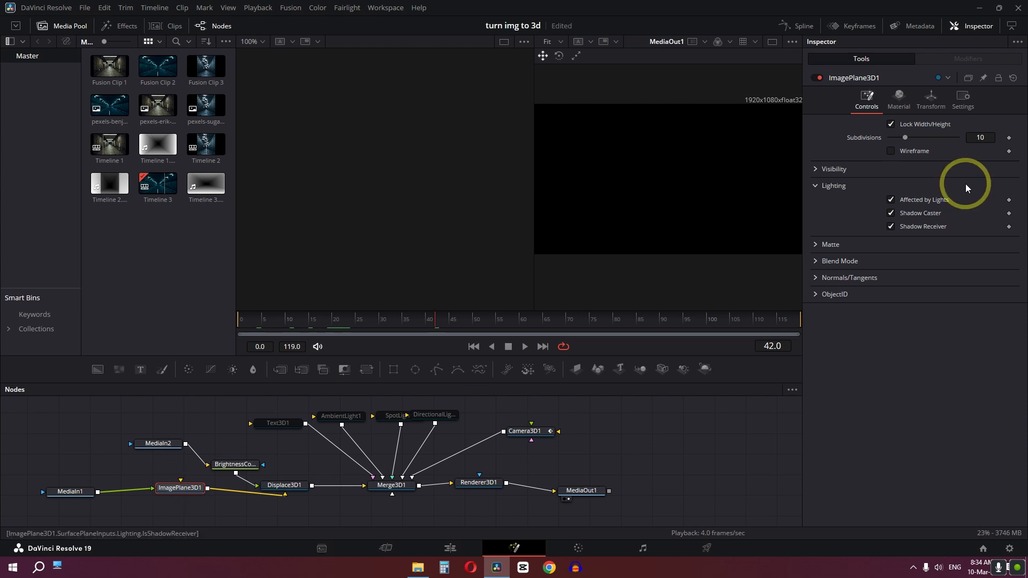
click(891, 200)
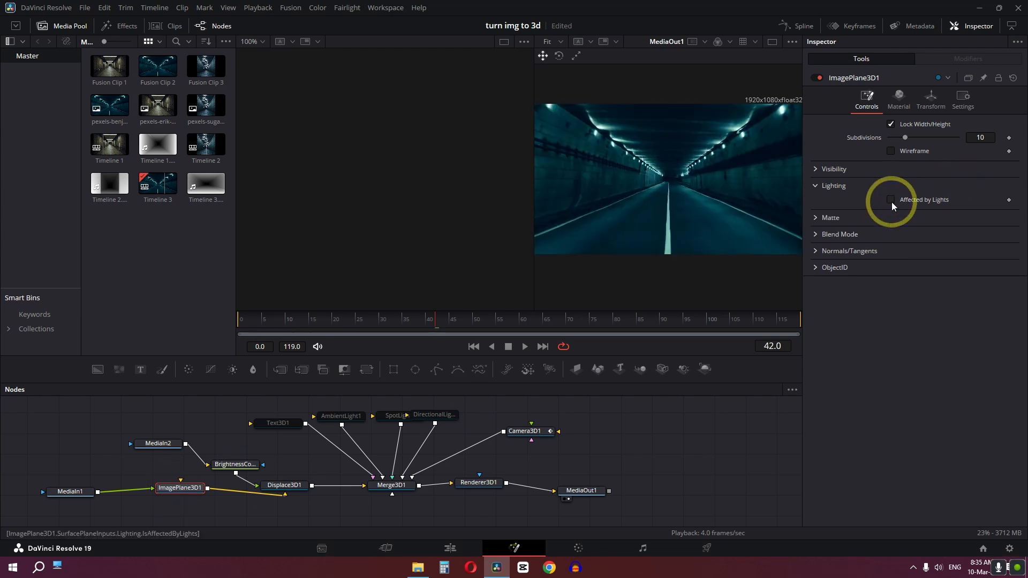
click(890, 200)
Enable the Text3D1 node and preview it alone and then within Merge3D1, moving to frame 51
click(286, 423)
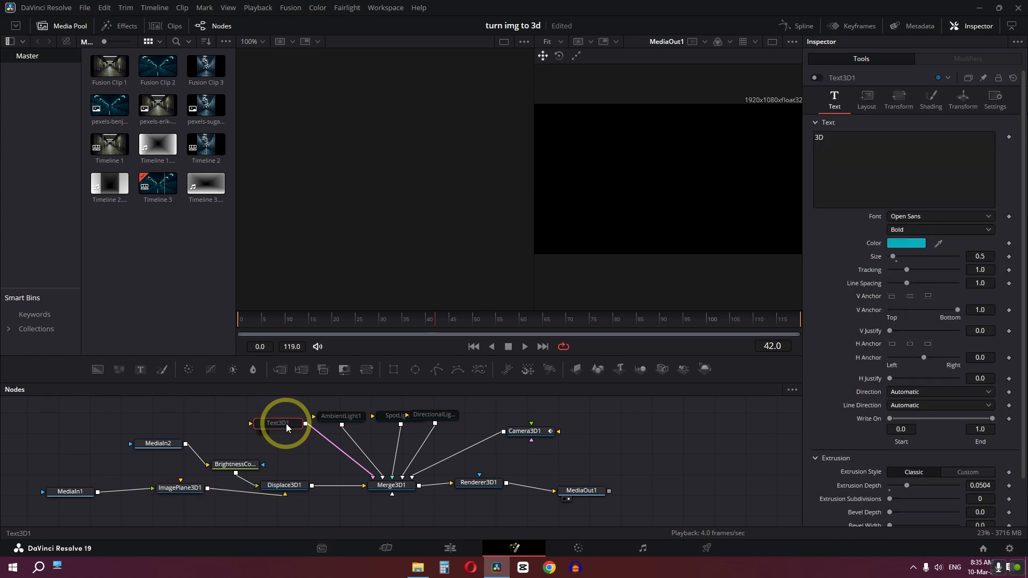
click(817, 78)
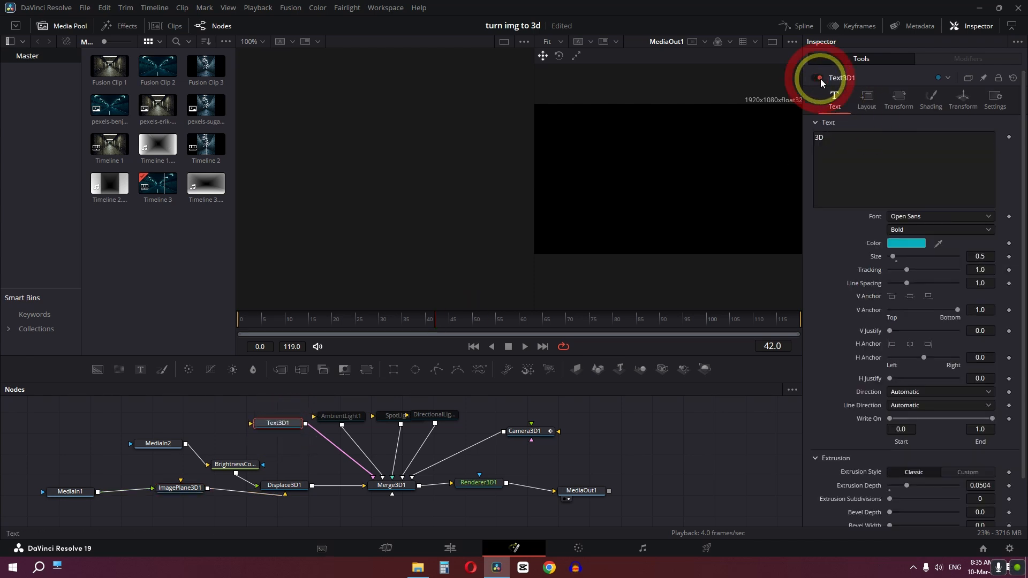
click(271, 425)
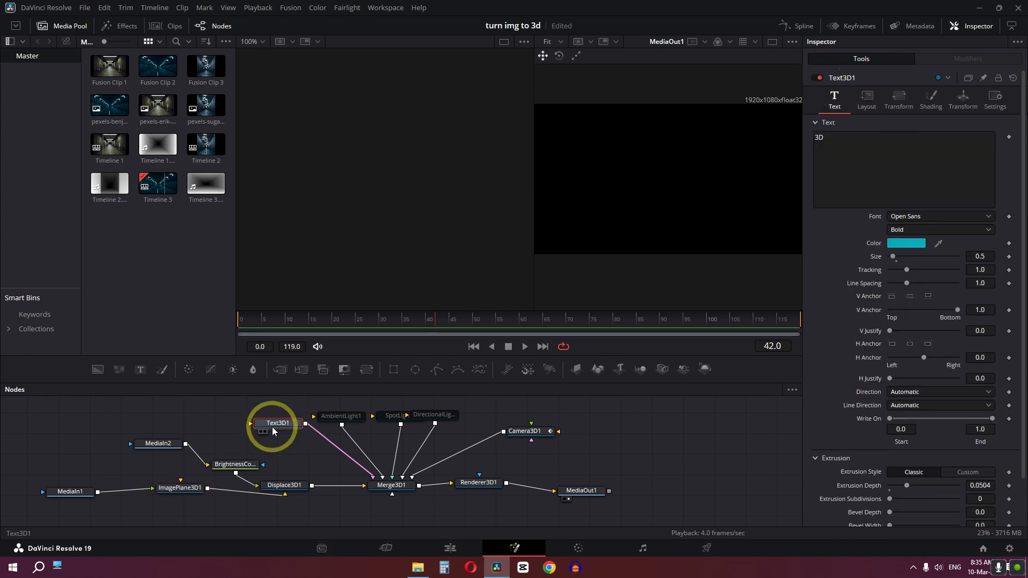
key(1)
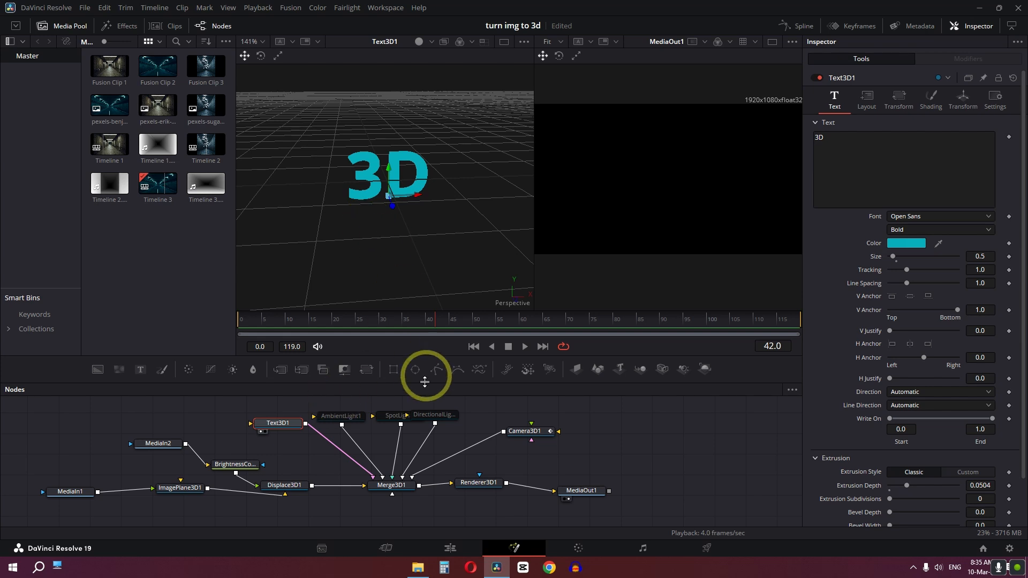
click(391, 487)
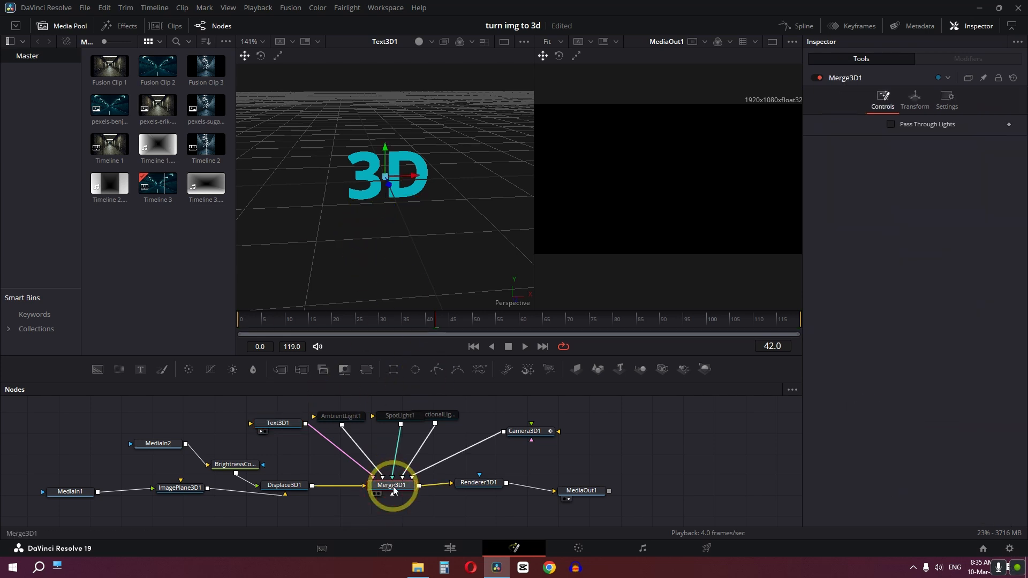
key(1)
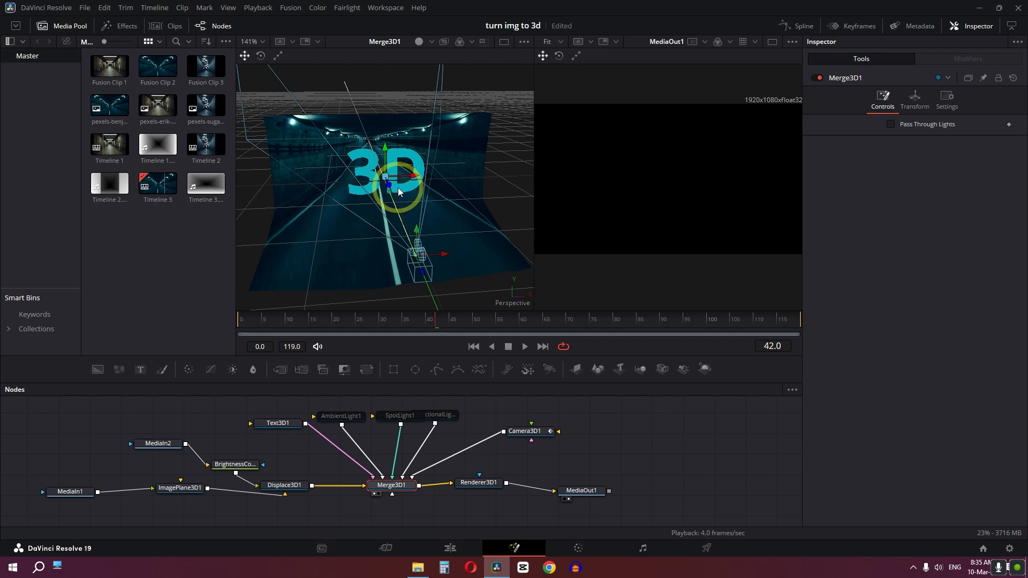
drag(414, 320, 476, 320)
Enable the AmbientLight1, SpotLight1 and DirectionalLight1 nodes together and preview the lit 3D text at frame 3
click(330, 413)
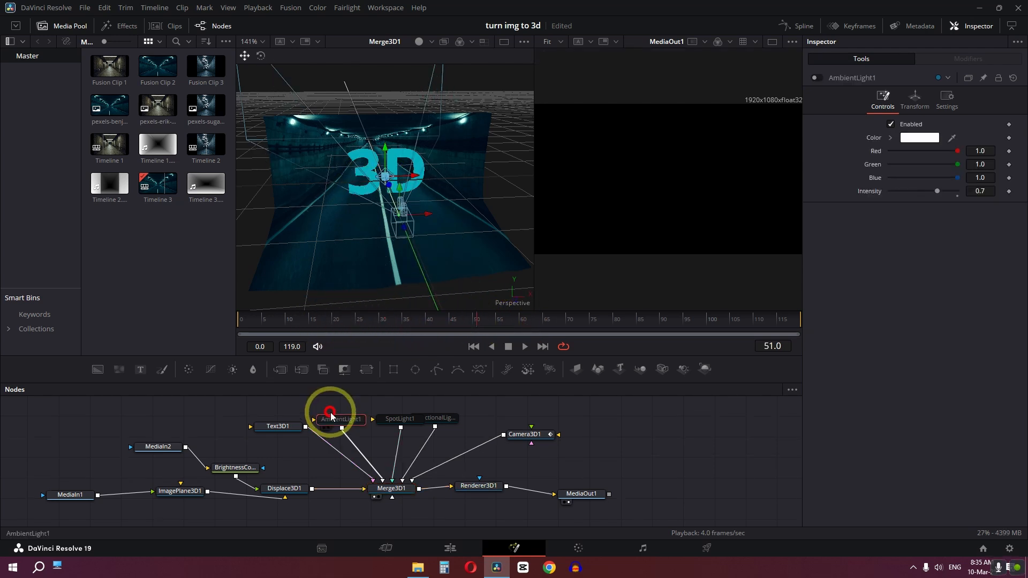
drag(445, 409, 337, 424)
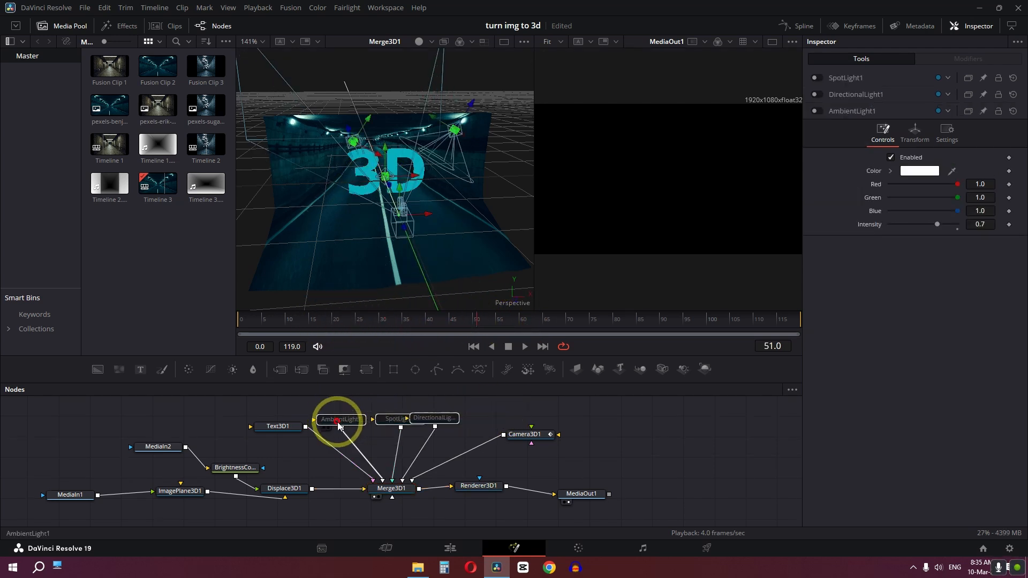
click(813, 78)
drag(289, 321, 253, 322)
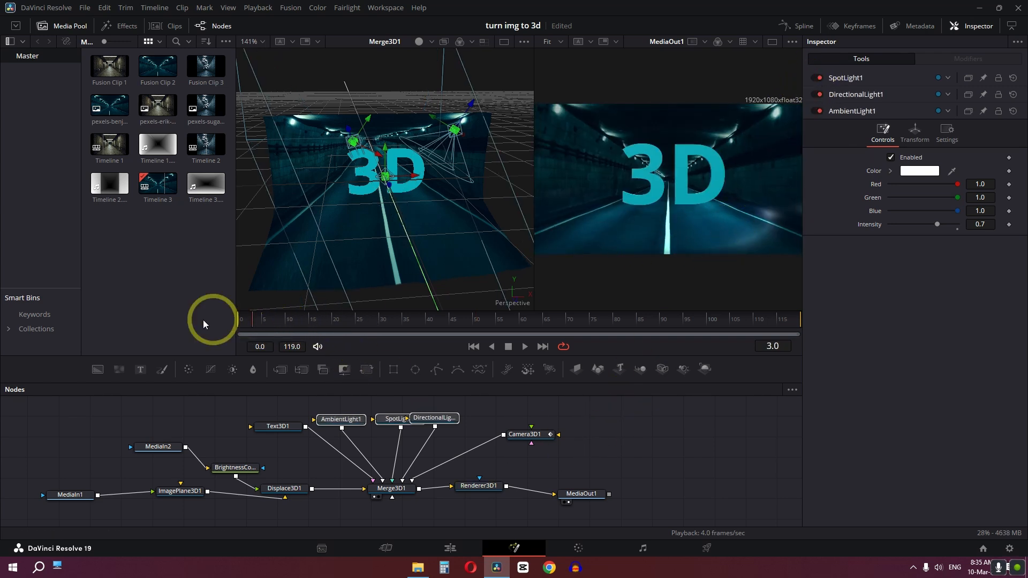